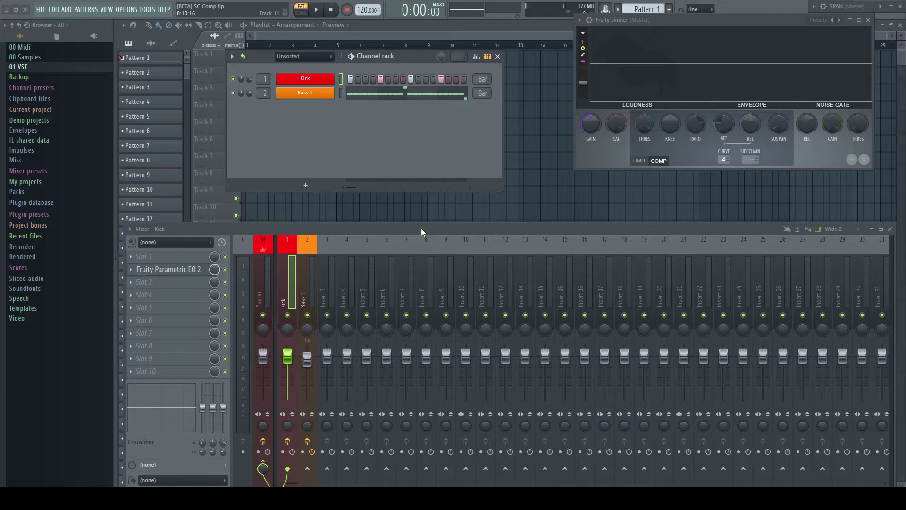
- Listen to the kick and bass, then sidechain the Kick into Bass 1
key(space)
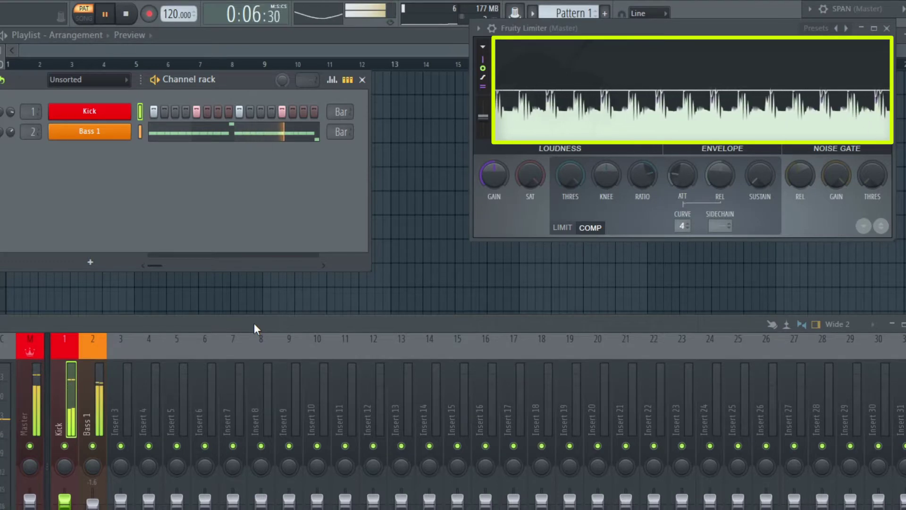
key(space)
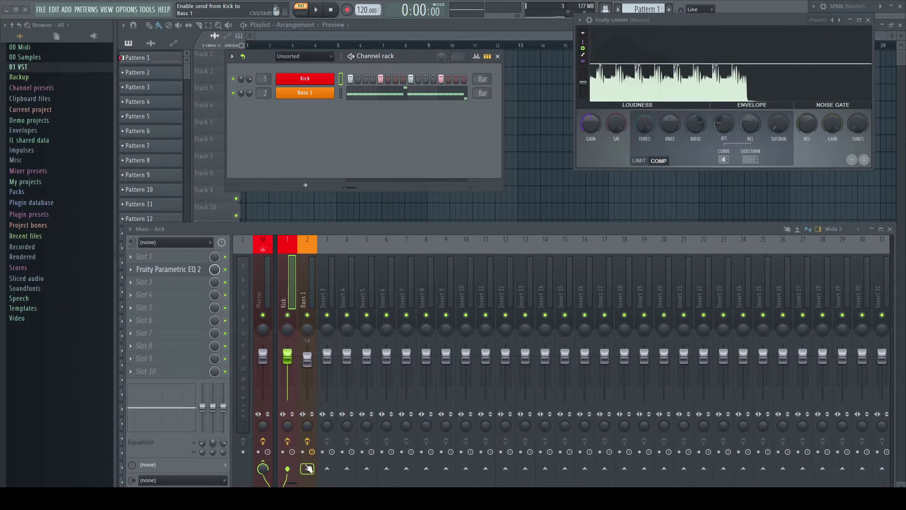
right_click(309, 472)
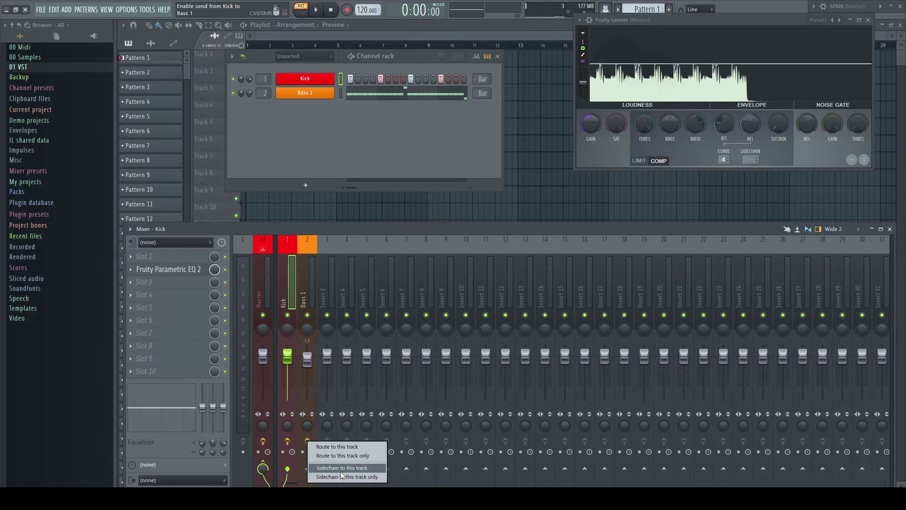
click(342, 468)
- In Bass 1's Fruity Limiter, set the SIDECHAIN input to 1
click(305, 301)
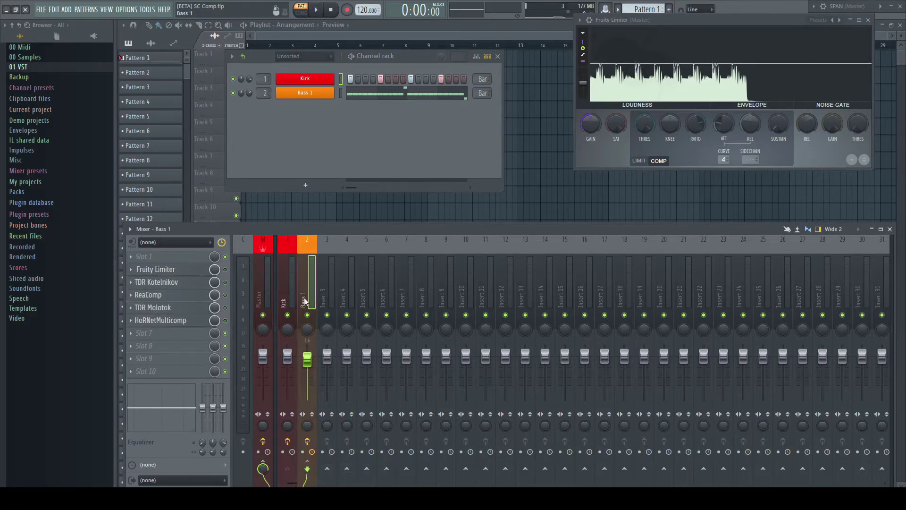
click(179, 269)
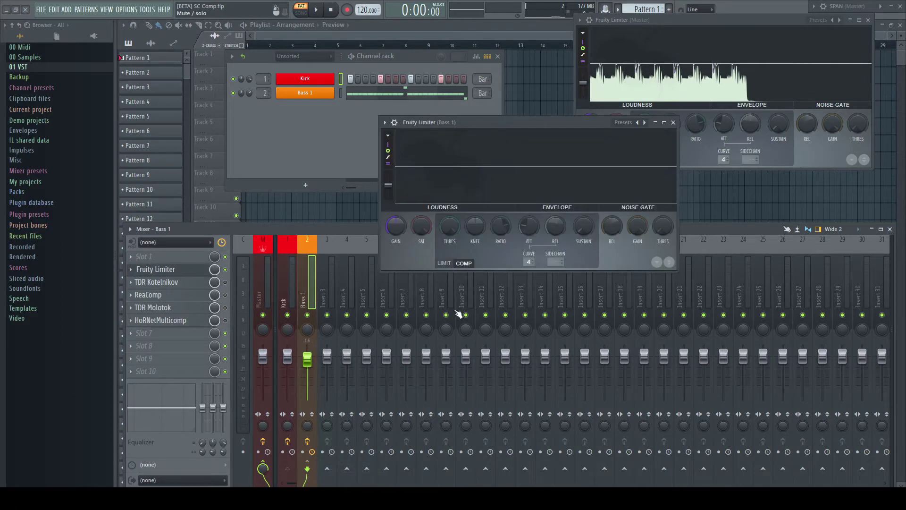
click(556, 262)
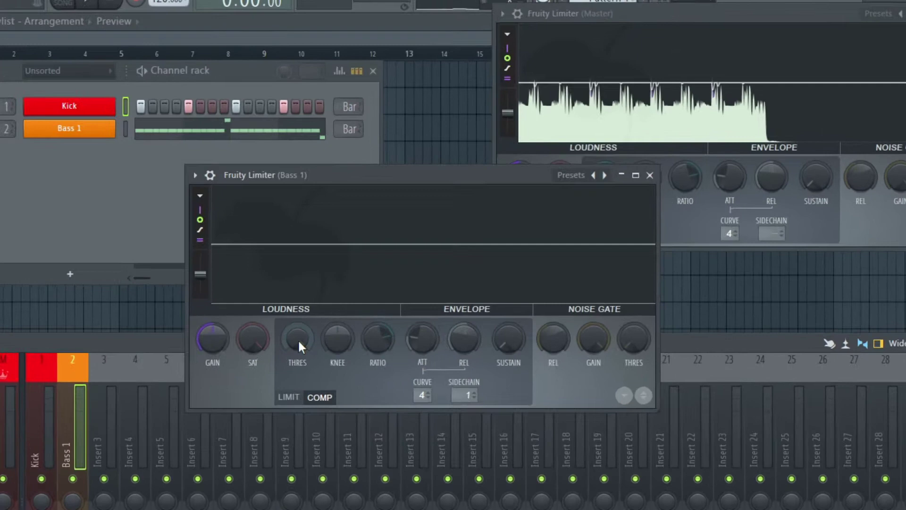
- During playback, lower the Bass 1 limiter's threshold so each kick triggers compression
key(space)
drag(297, 340, 296, 320)
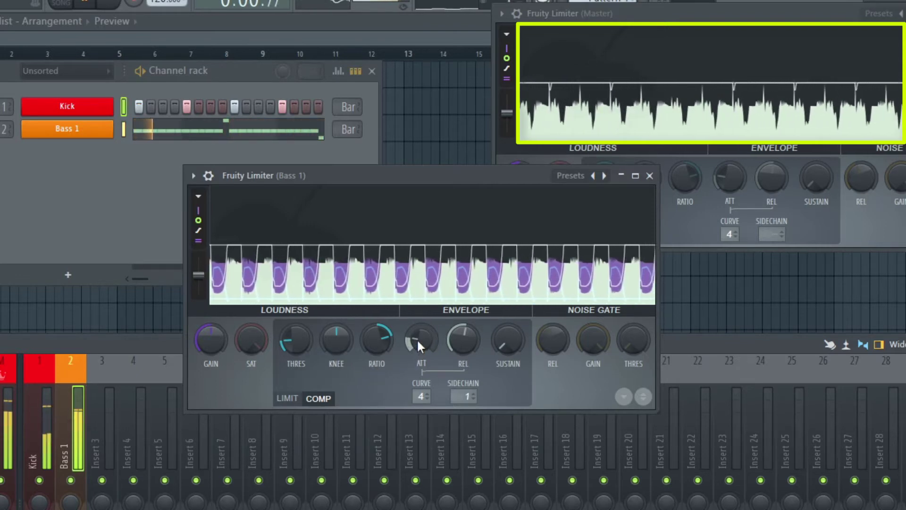
- Turn the Bass 1 limiter's attack down to its minimum and replay to check the ducking
drag(421, 339, 421, 351)
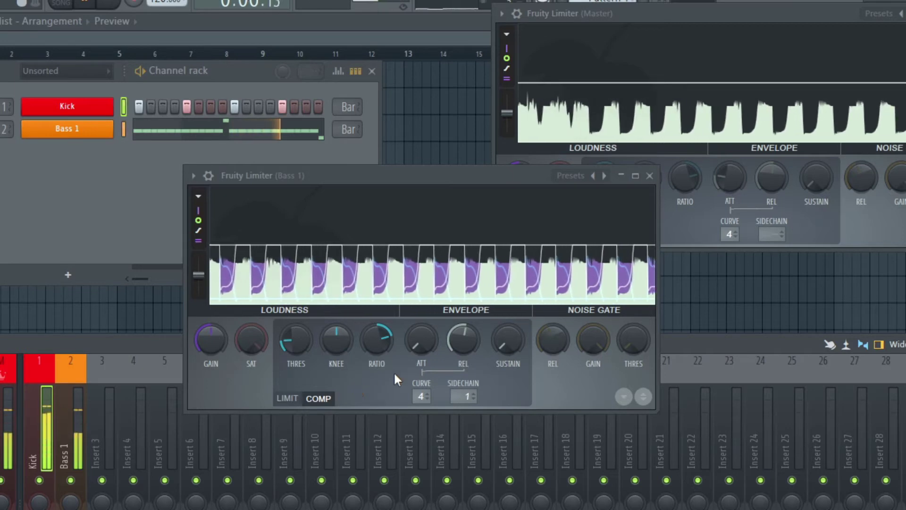
mouse_move(420, 339)
mouse_down()
mouse_move(421, 353)
mouse_move(421, 345)
mouse_up()
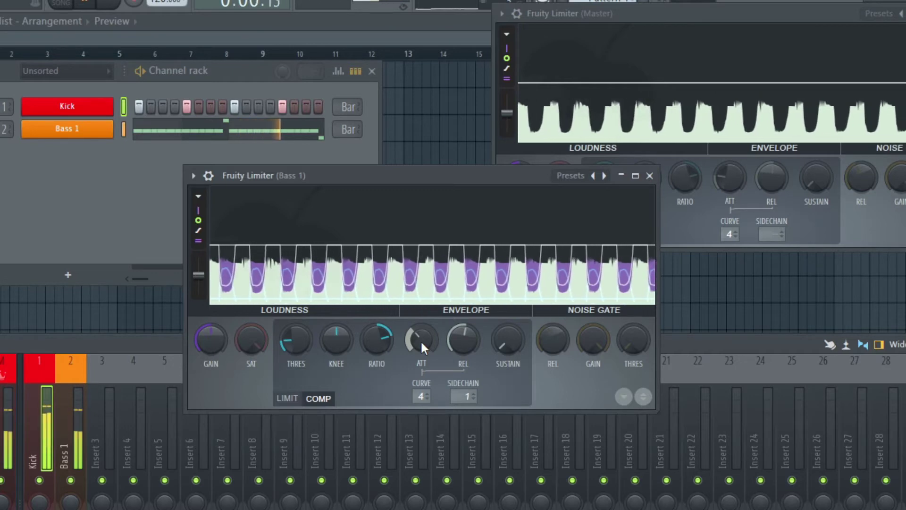
key(space)
key(space)
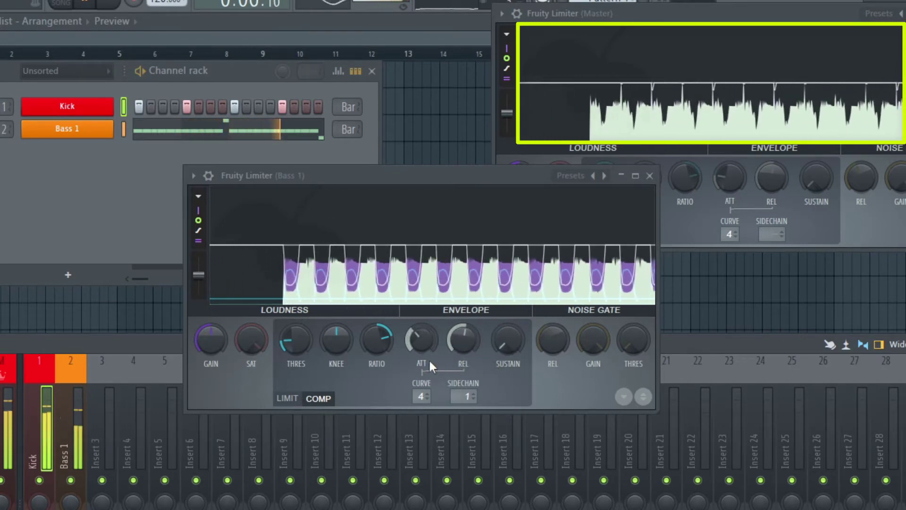
key(space)
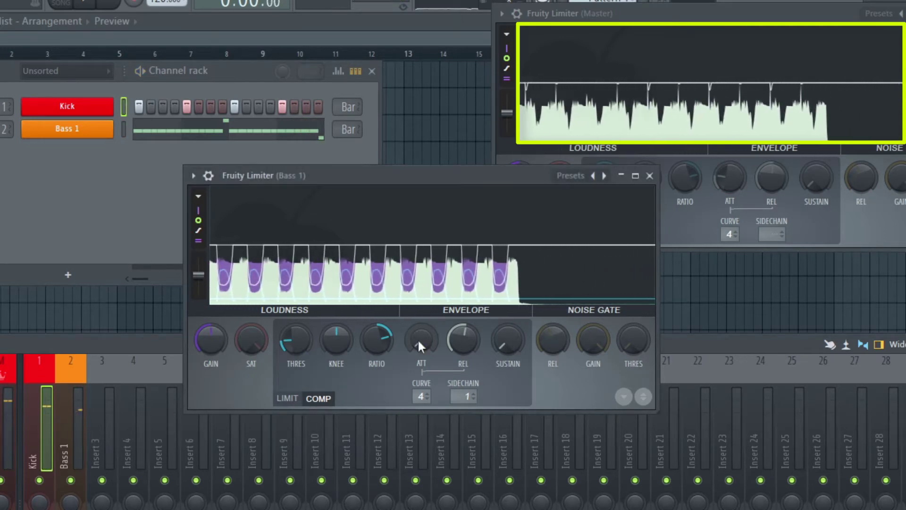
- Switch Bass 1's Fruity Limiter to LIMIT mode and play to hear the result
click(286, 398)
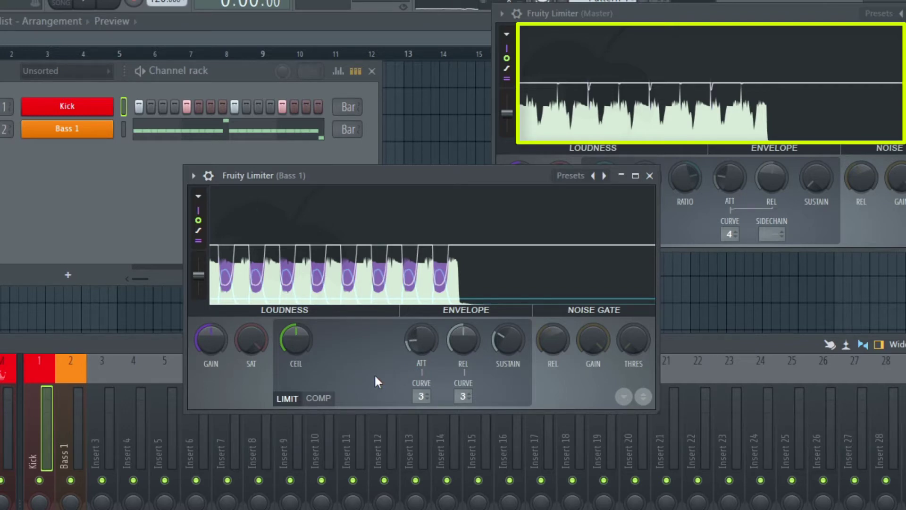
key(space)
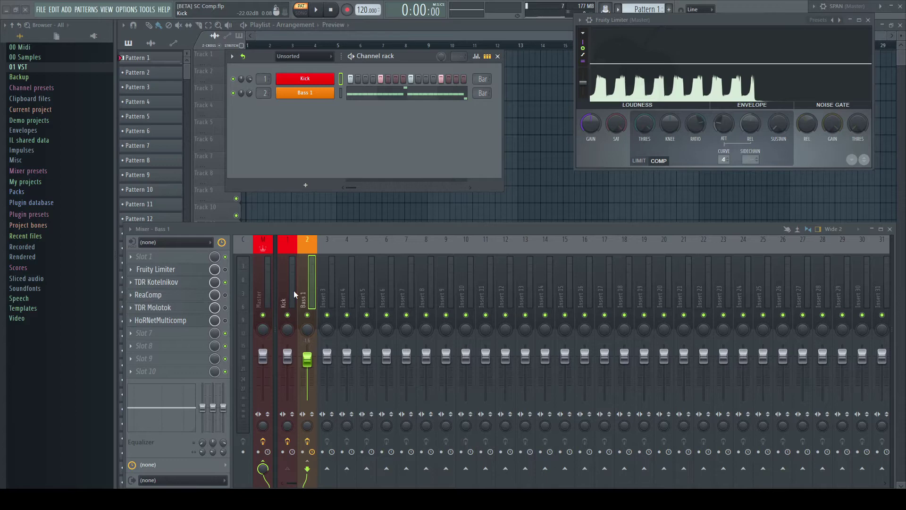
click(196, 285)
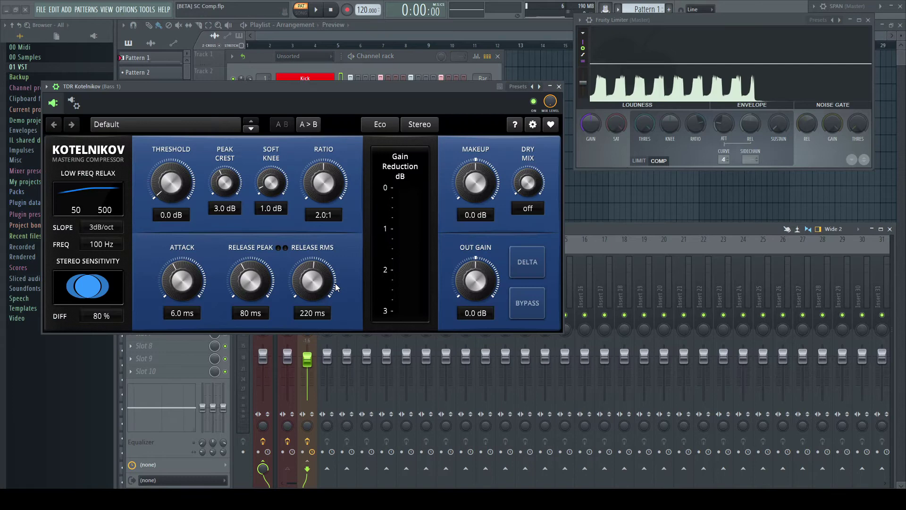
click(73, 102)
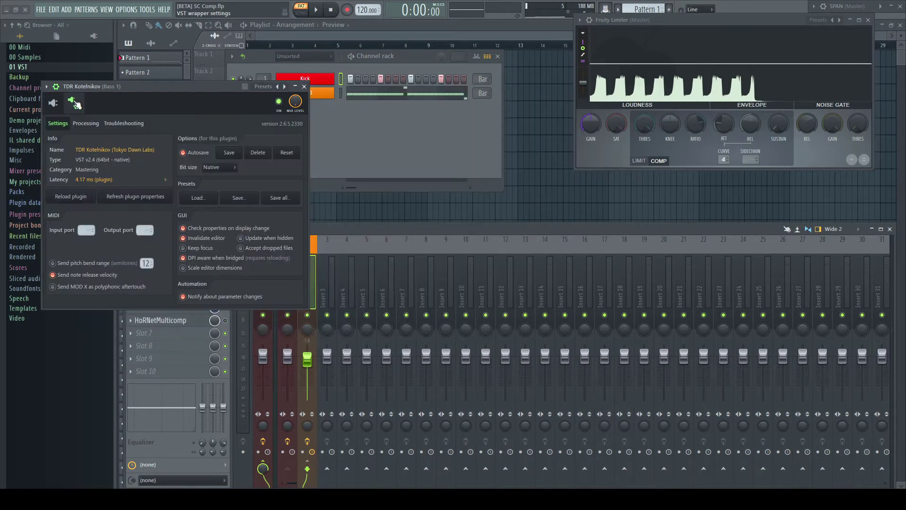
click(86, 124)
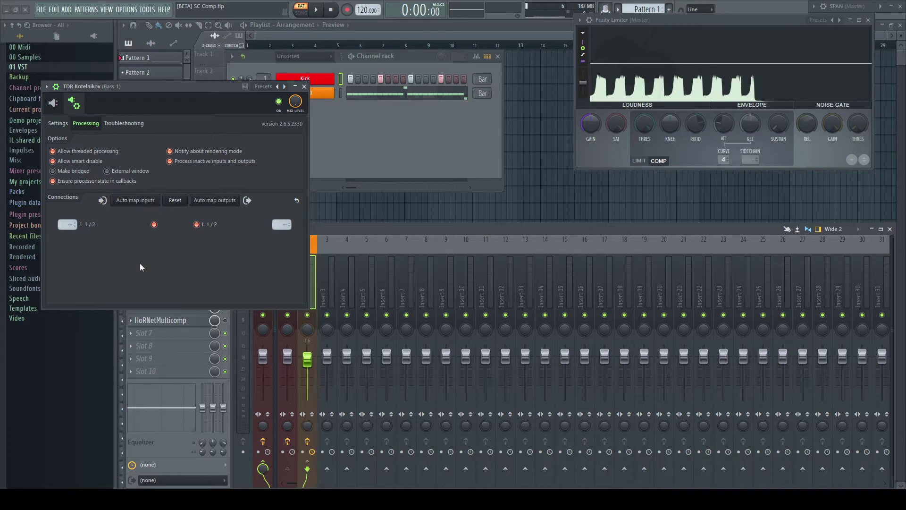
click(55, 103)
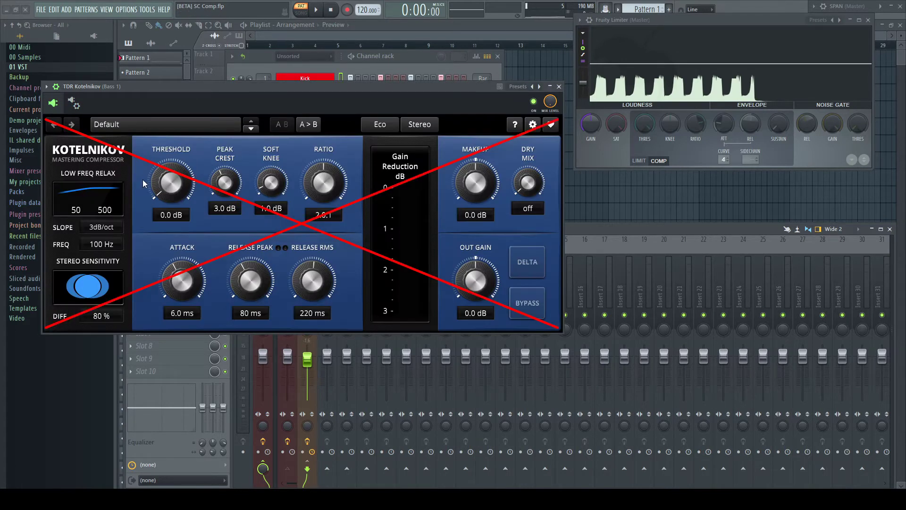
click(559, 87)
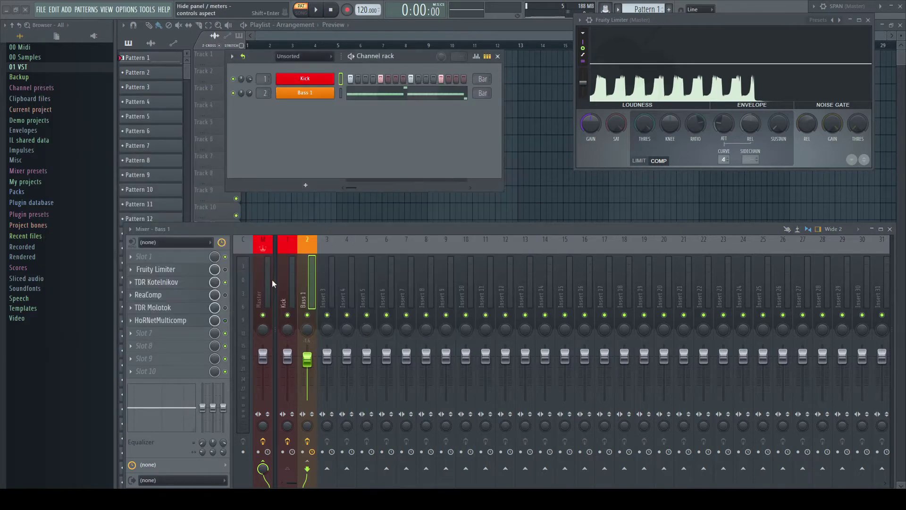
- Check ReaComp's wrapper input connections on Bass 1, then set Detector input to Auxiliary Input L+R
click(187, 297)
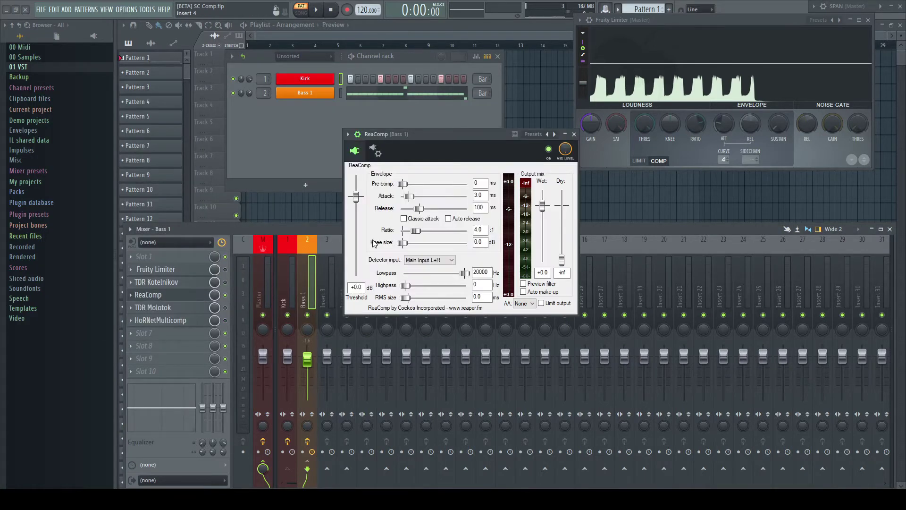
click(376, 150)
click(387, 170)
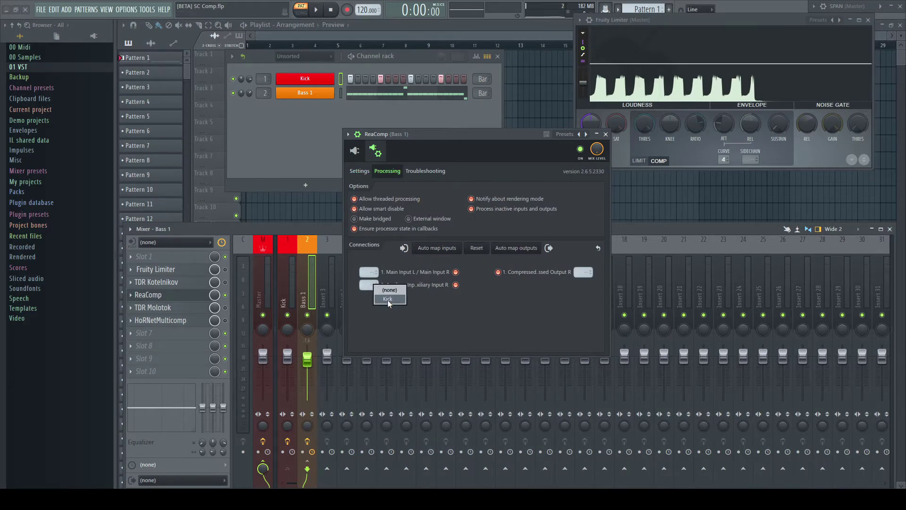
click(356, 151)
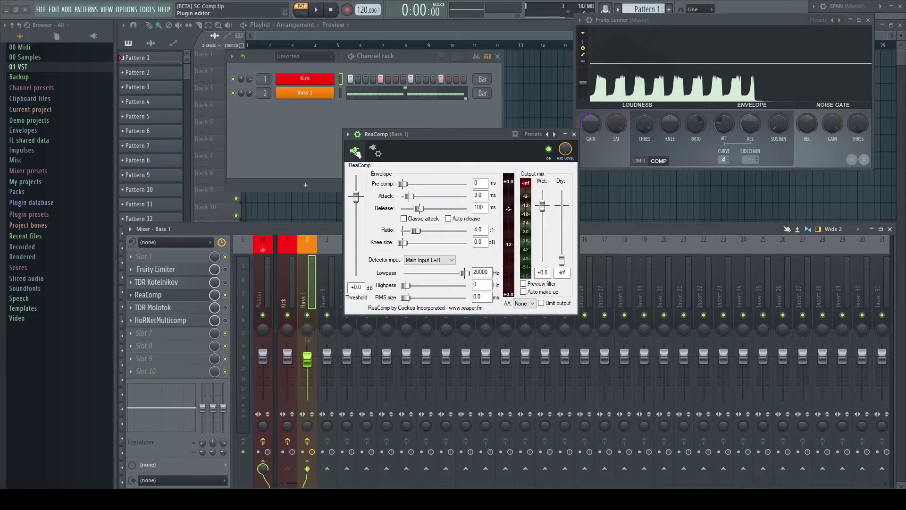
click(451, 260)
click(445, 275)
click(184, 308)
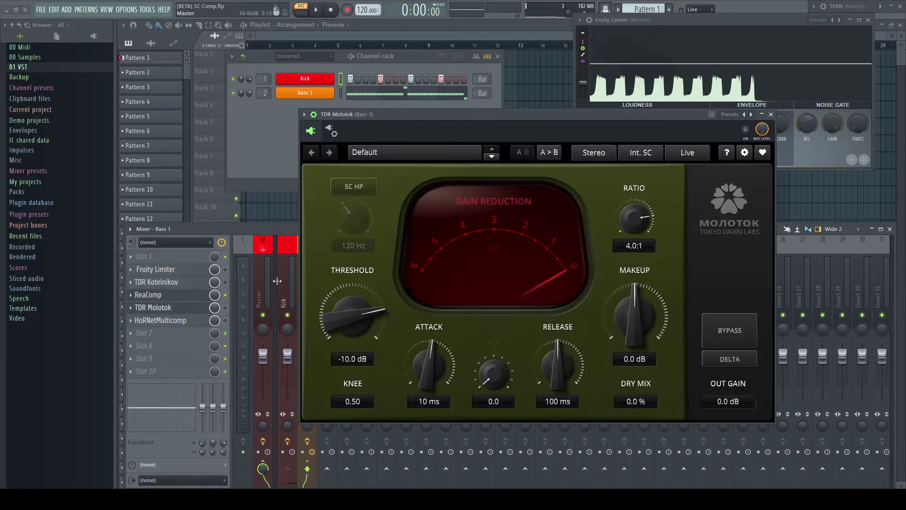
click(636, 156)
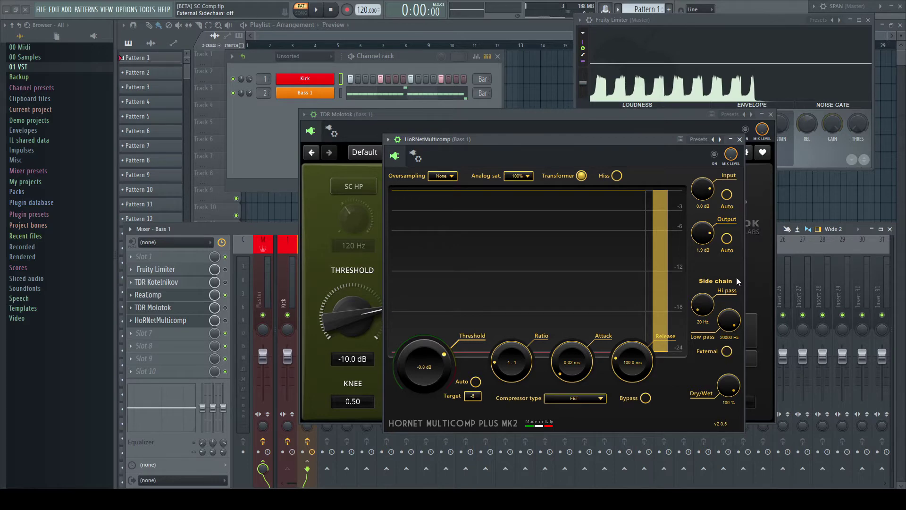
click(740, 139)
click(771, 114)
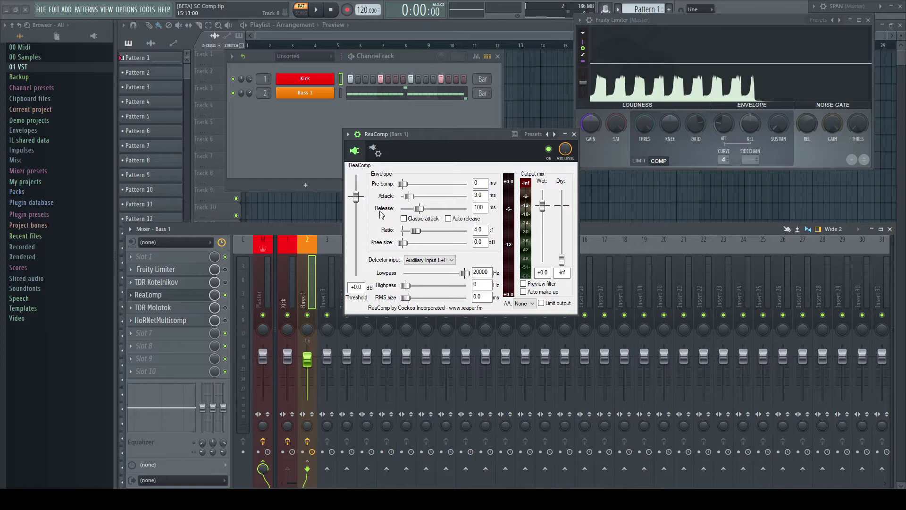
- During playback, set ReaComp's threshold to −25.2 dB and attack to 0.0 ms, then select the Kick insert
key(space)
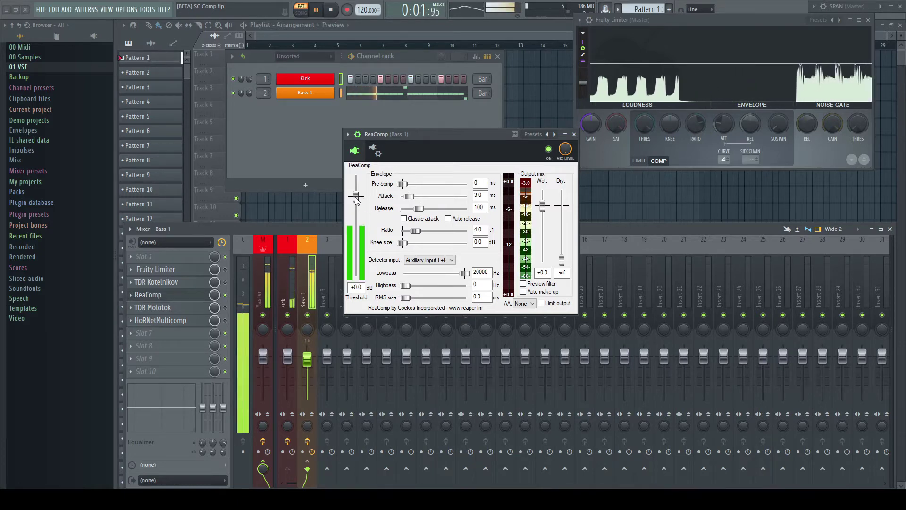
drag(356, 200, 358, 244)
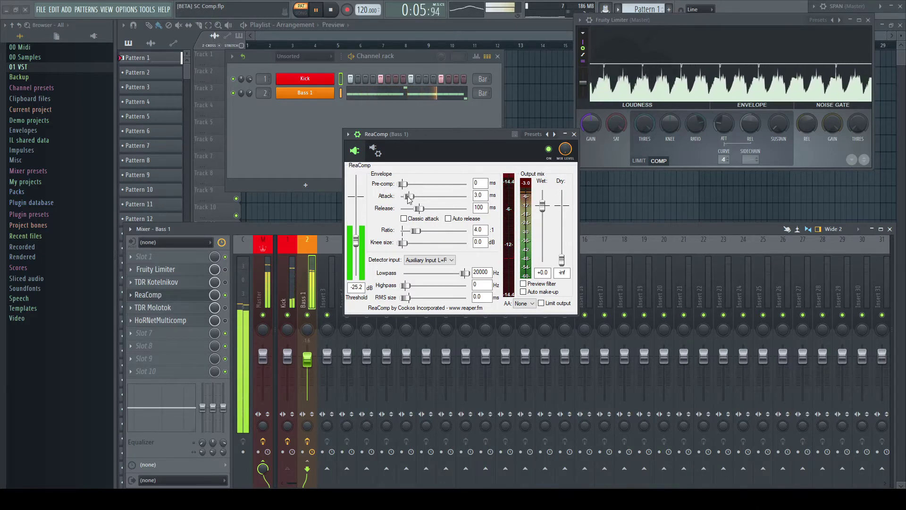
drag(408, 197, 400, 204)
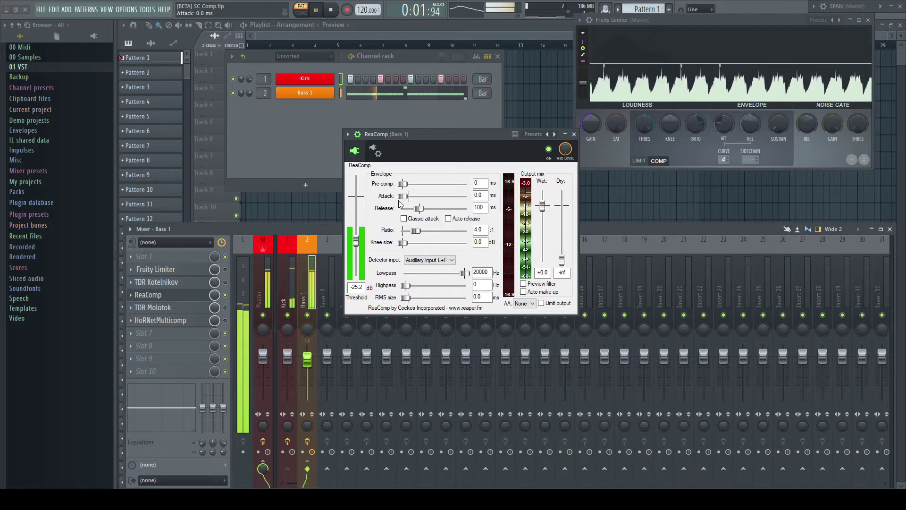
click(292, 299)
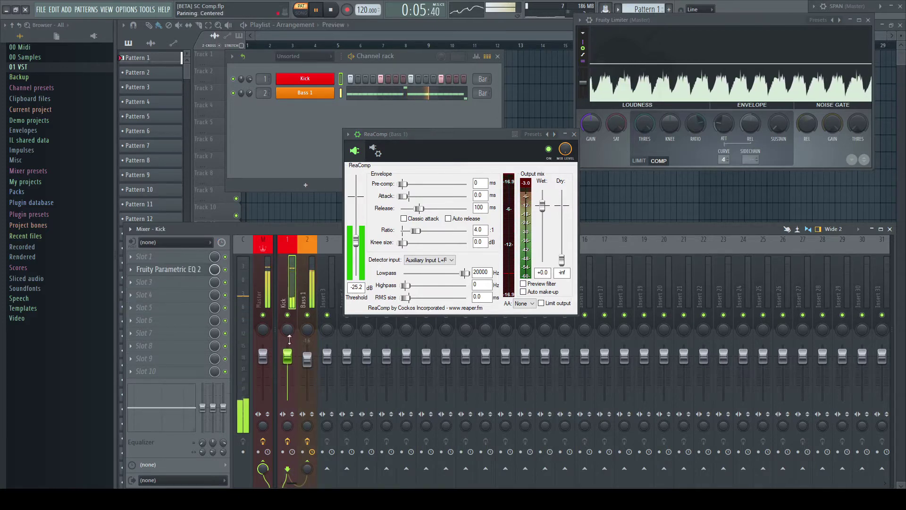
- Disable the Kick's send to Master and load a Fruity Peak Controller onto the Kick insert
click(265, 463)
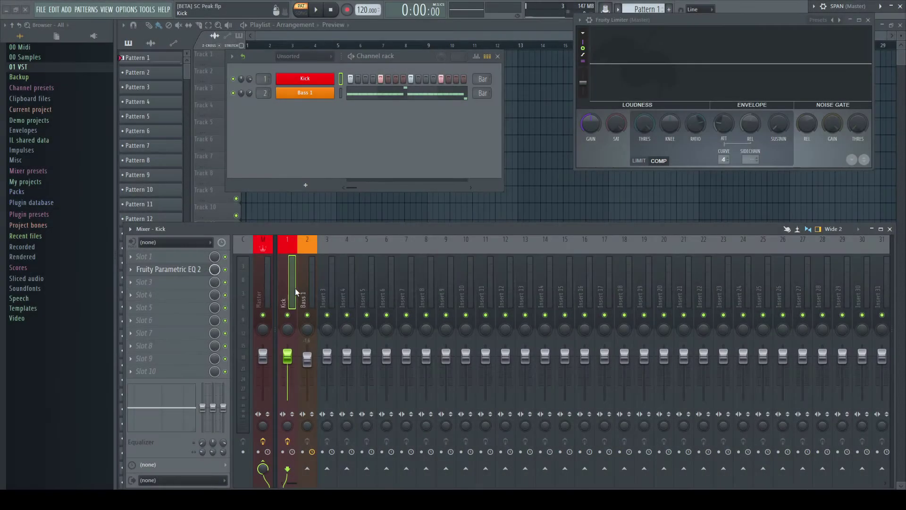
click(132, 299)
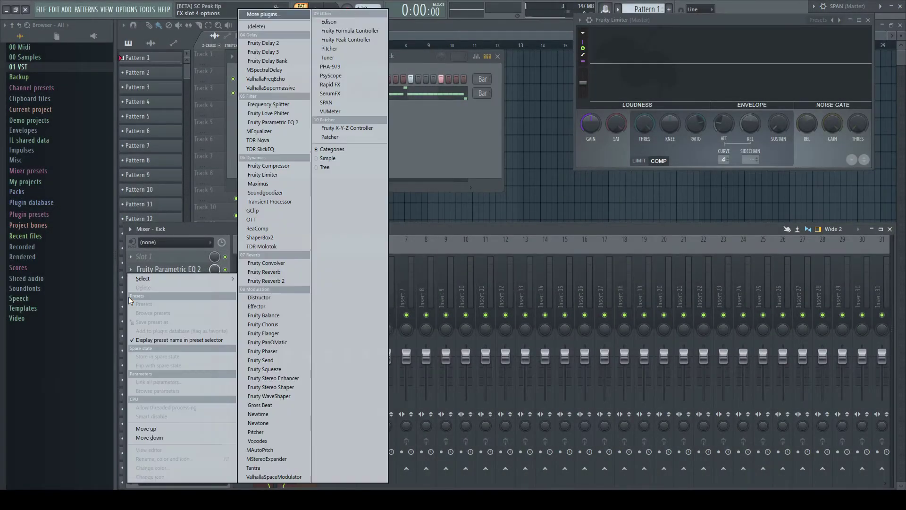
mouse_move(177, 280)
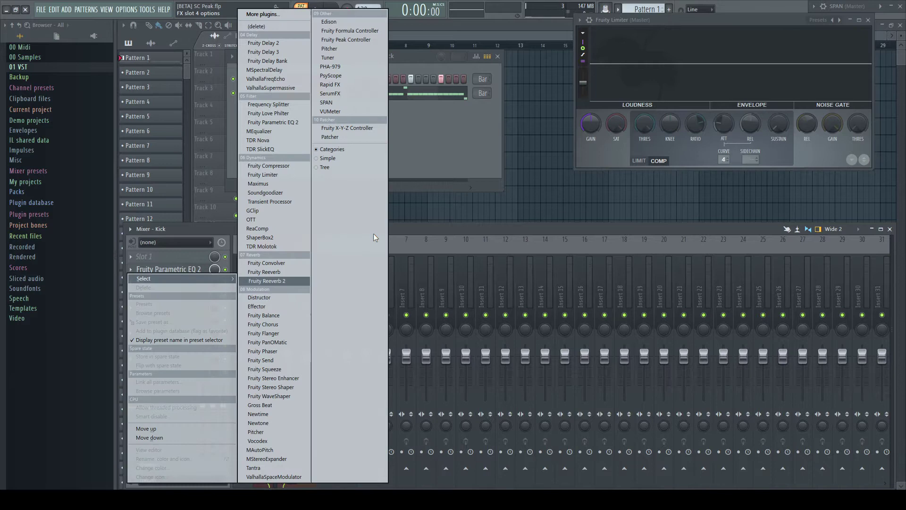
click(357, 40)
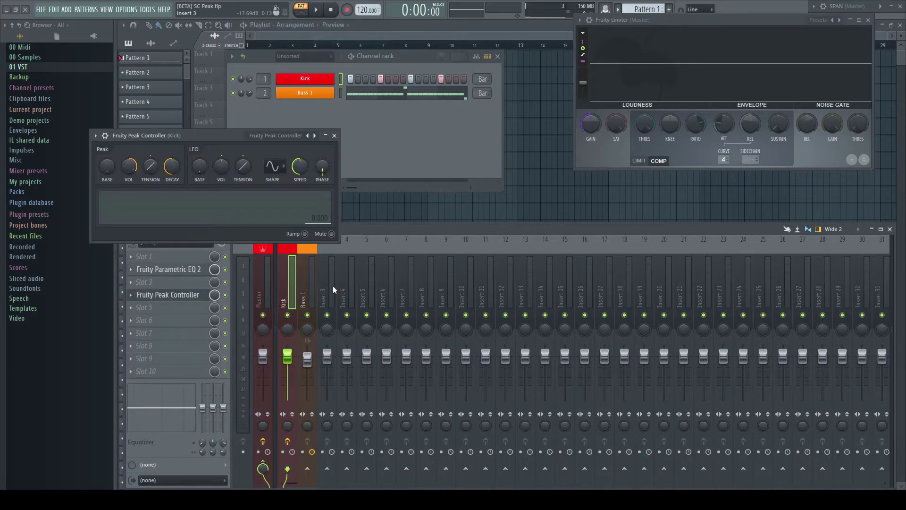
drag(225, 139, 304, 129)
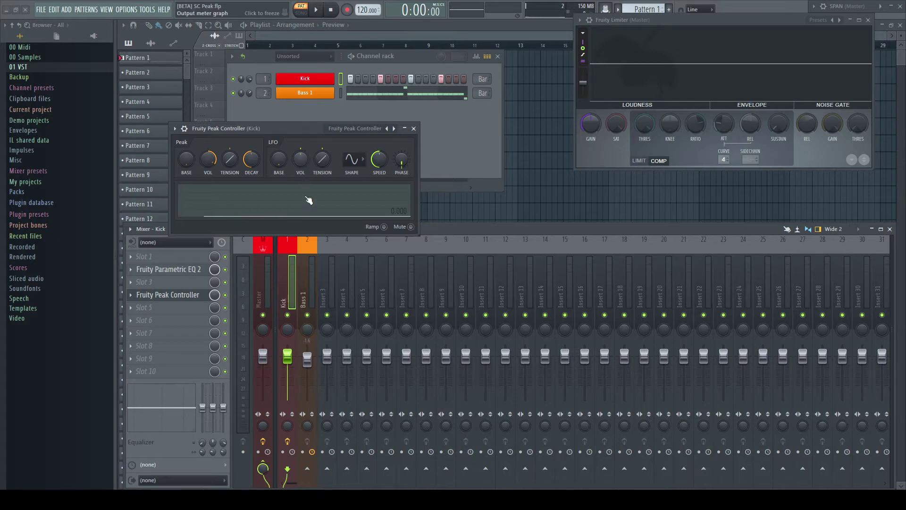
- Load Fruity Balance into empty slot 10 of the Bass 1 insert
click(308, 298)
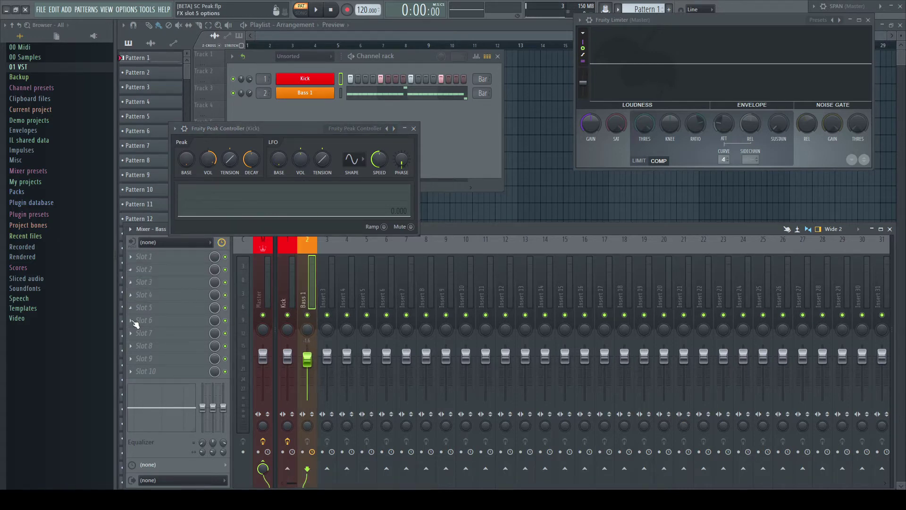
click(132, 372)
mouse_move(185, 280)
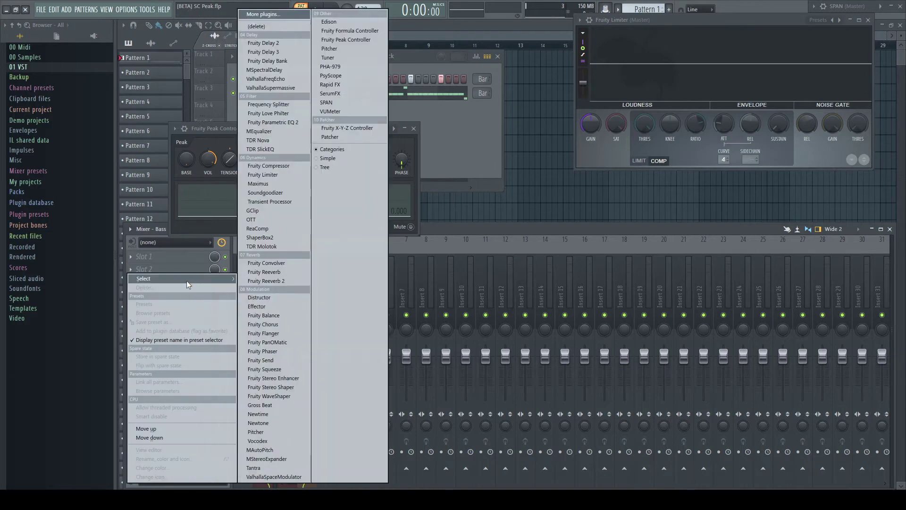
click(279, 315)
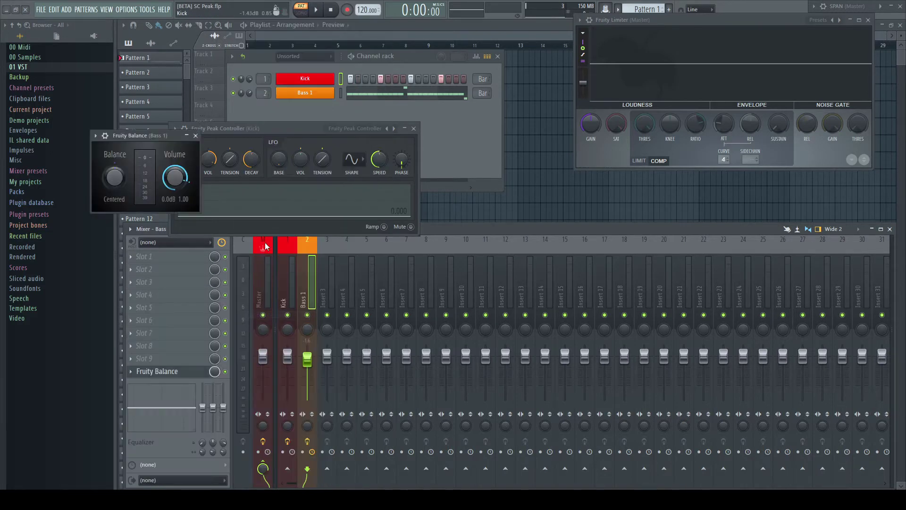
- Link the Fruity Balance volume to Peak Controller - Peak with the inverted 1-Input mapping
drag(150, 137, 480, 130)
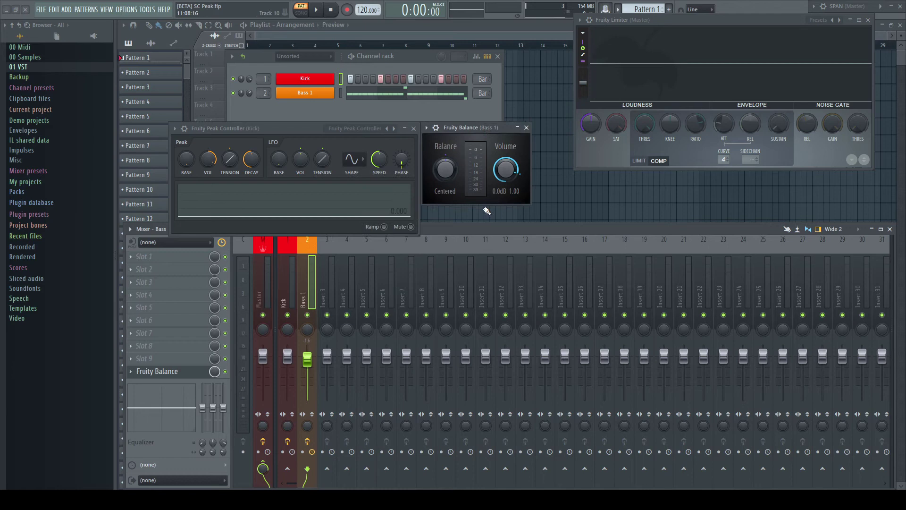
right_click(508, 172)
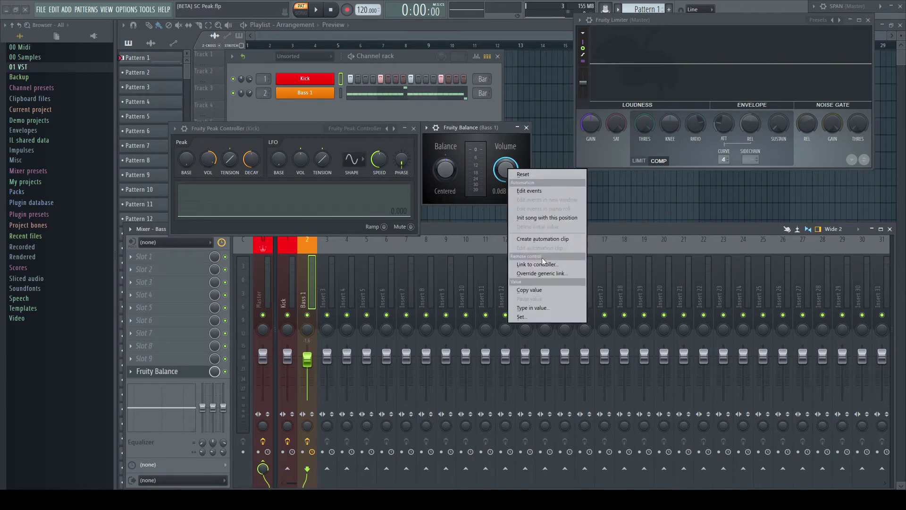
click(538, 264)
click(475, 236)
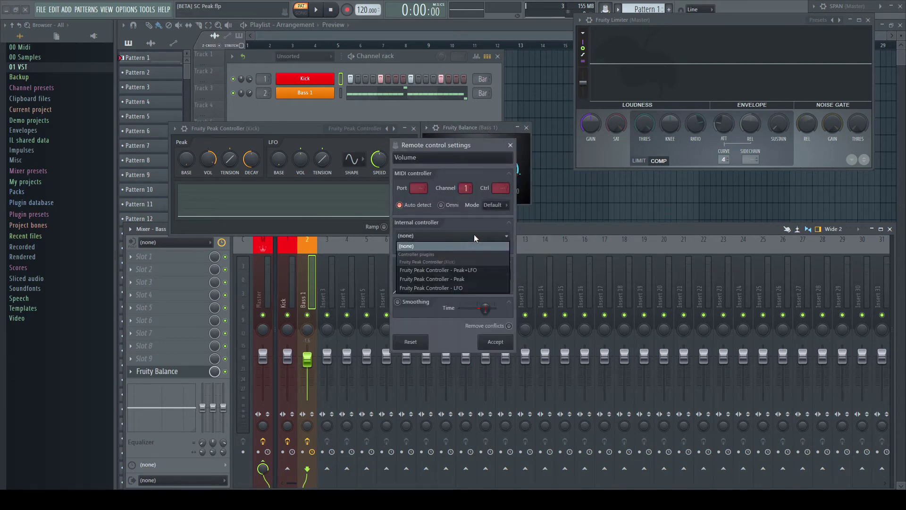
click(467, 279)
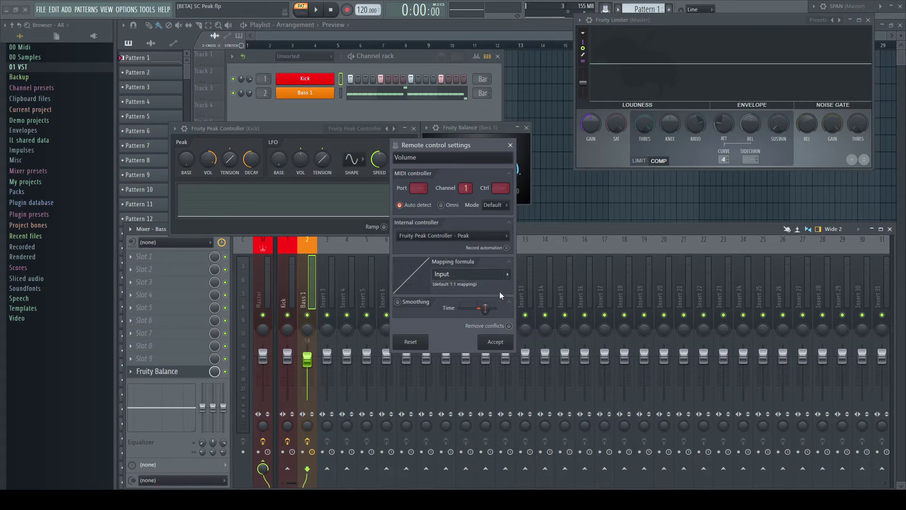
click(510, 277)
click(524, 306)
click(494, 341)
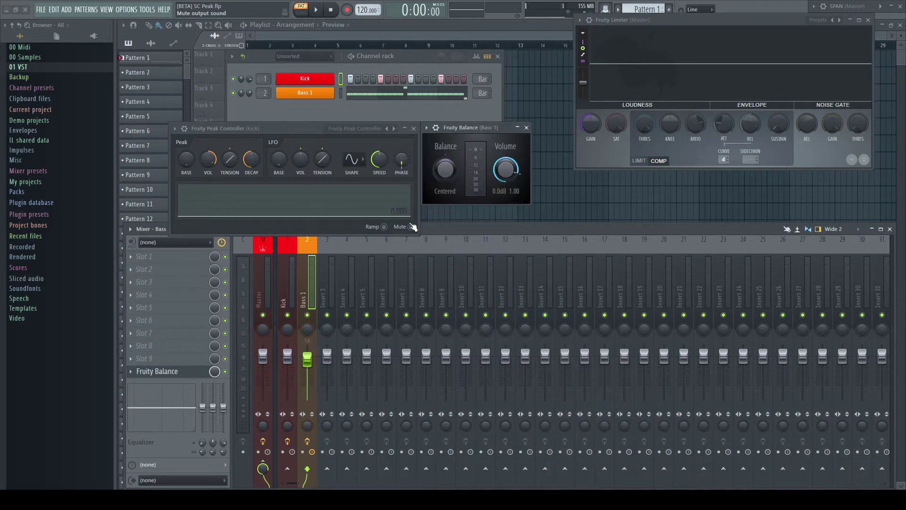
- During playback, set the Peak Controller base near 50% and try peak amounts of 7% and 200%
key(space)
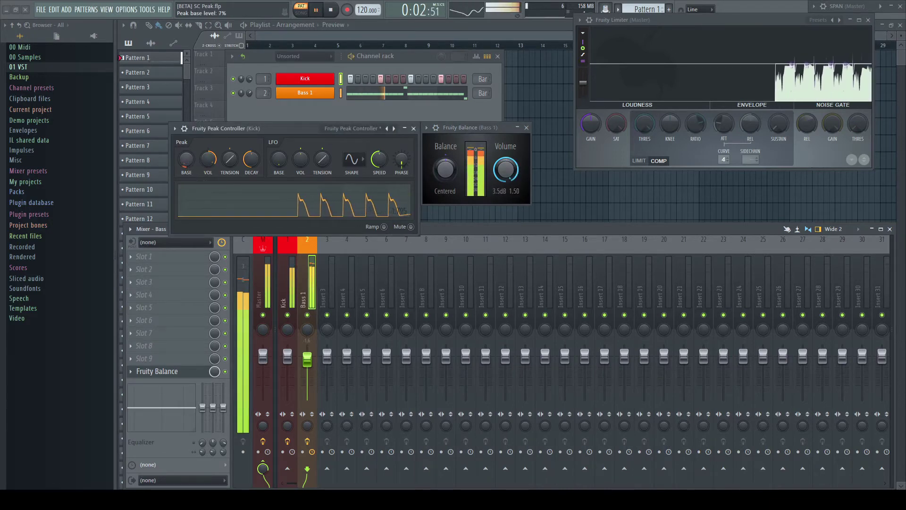
drag(185, 159, 186, 153)
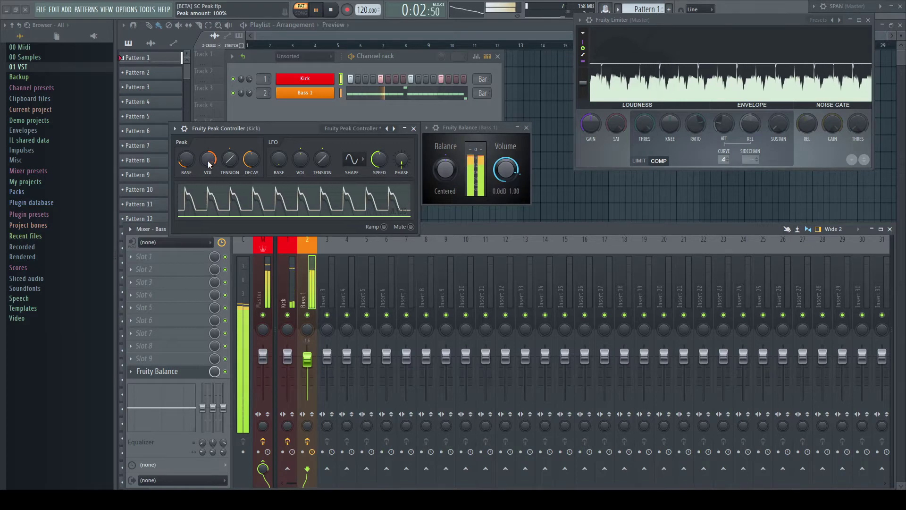
drag(209, 164, 210, 192)
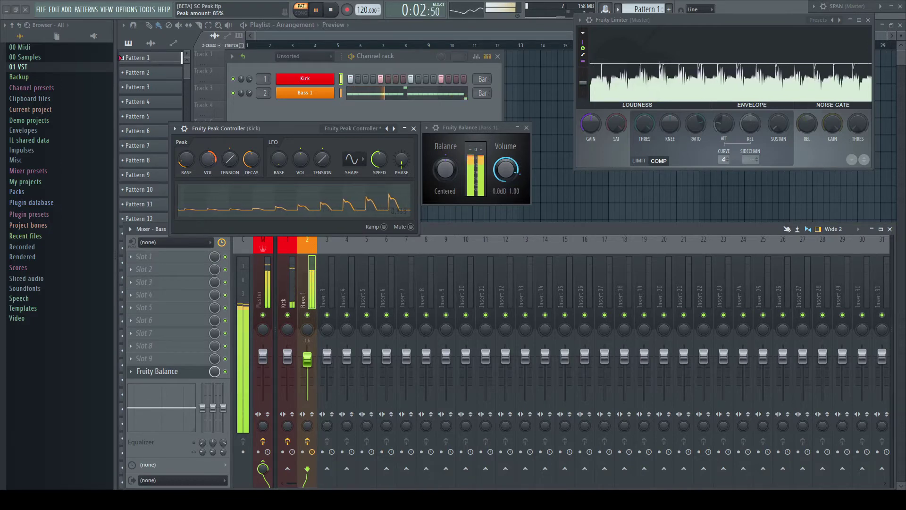
drag(209, 164, 209, 114)
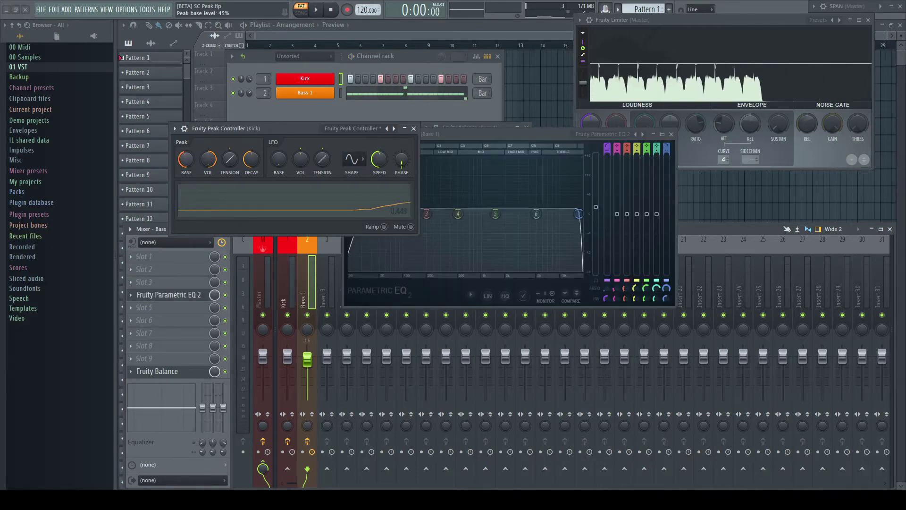
drag(186, 159, 186, 156)
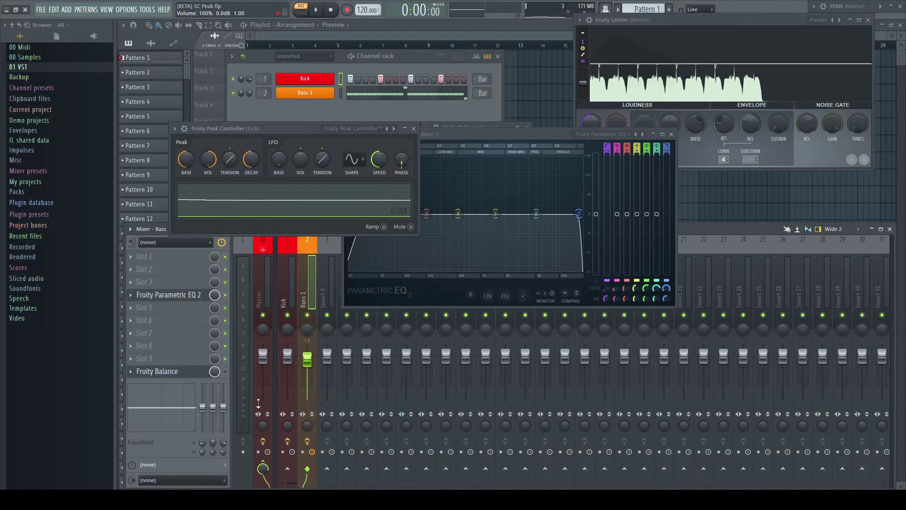
- Audition the peak-driven ducking with the Fruity Parametric EQ 2 window in front, then stop
key(space)
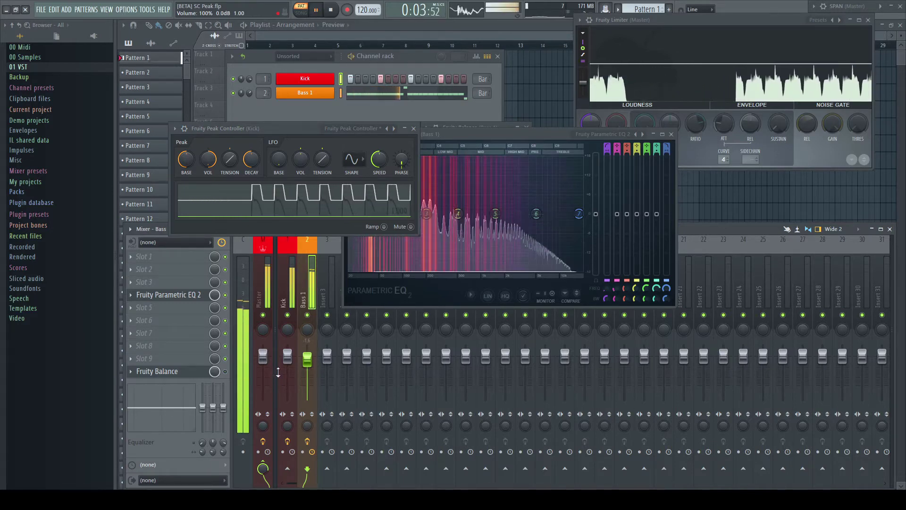
click(513, 136)
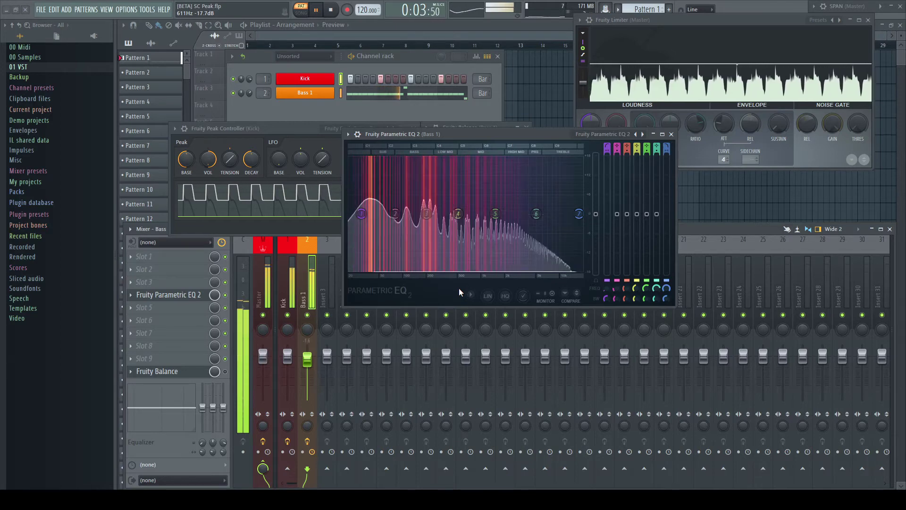
key(space)
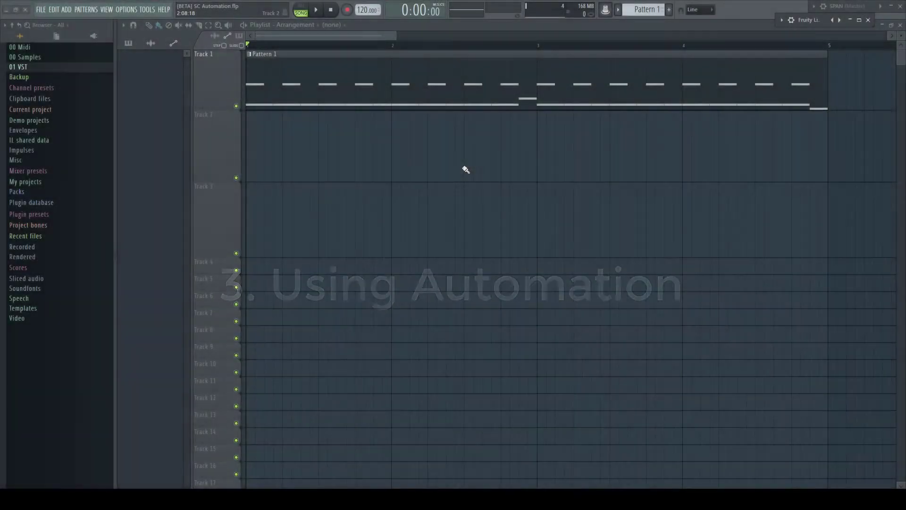
- Add an automation clip on Track 2 and shape it into a short curved ramp rising from 0
key(alt+p)
drag(208, 59, 253, 171)
double_click(295, 118)
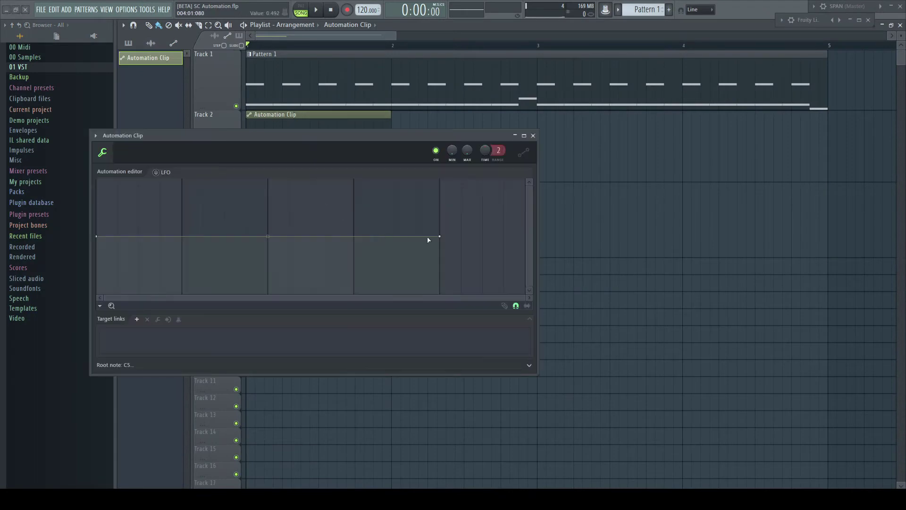
drag(439, 236, 147, 179)
click(181, 180)
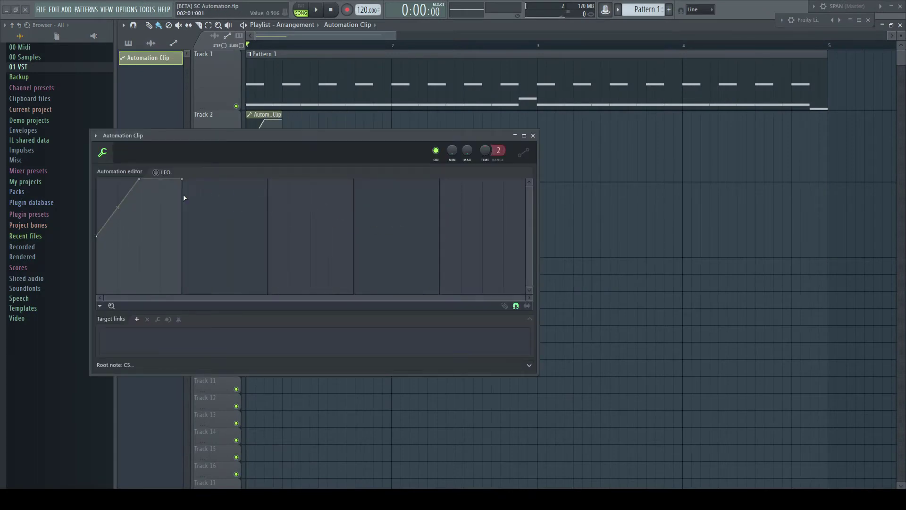
drag(100, 237, 92, 289)
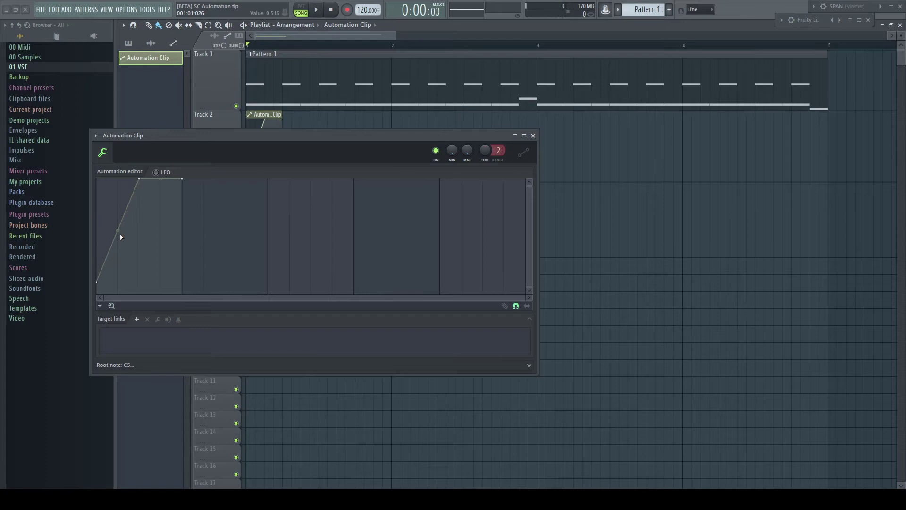
drag(118, 231, 118, 264)
click(533, 136)
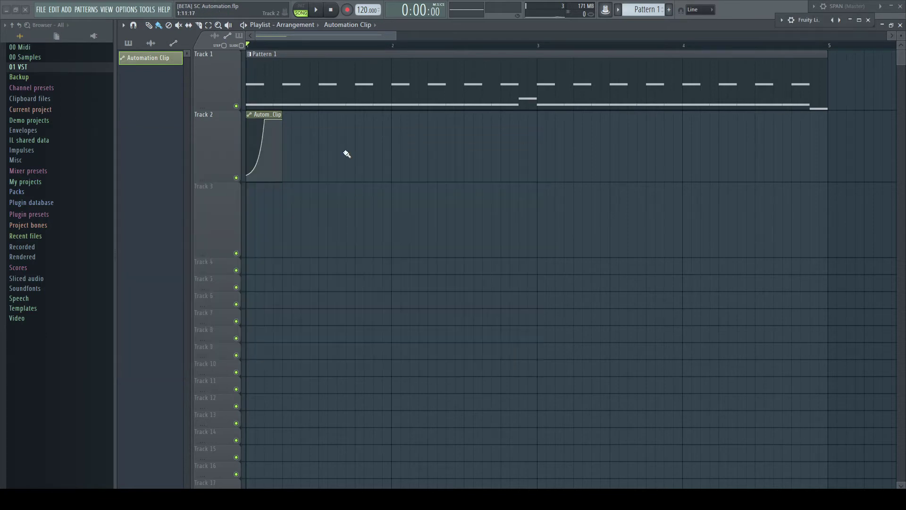
- Repeat the automation clip with Ctrl+B across bars 1 to 5 under Pattern 1
mouse_move(281, 151)
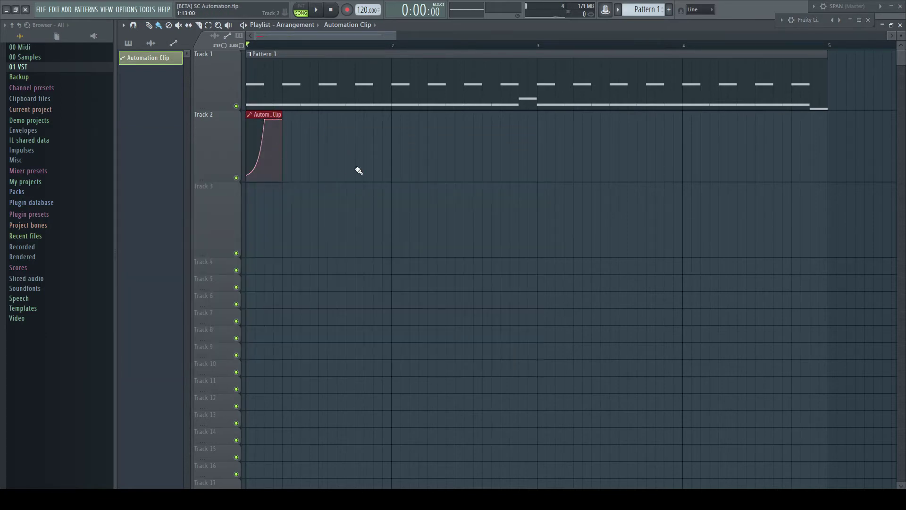
key(ctrl+b)
key(ctrl+b)
key(ctrl+b)
key(ctrl+b)
key(ctrl+b)
key(ctrl+b)
key(ctrl+b)
key(ctrl+b)
key(ctrl+b)
key(ctrl+b)
key(ctrl+b)
key(ctrl+b)
key(ctrl+b)
key(ctrl+b)
key(ctrl+b)
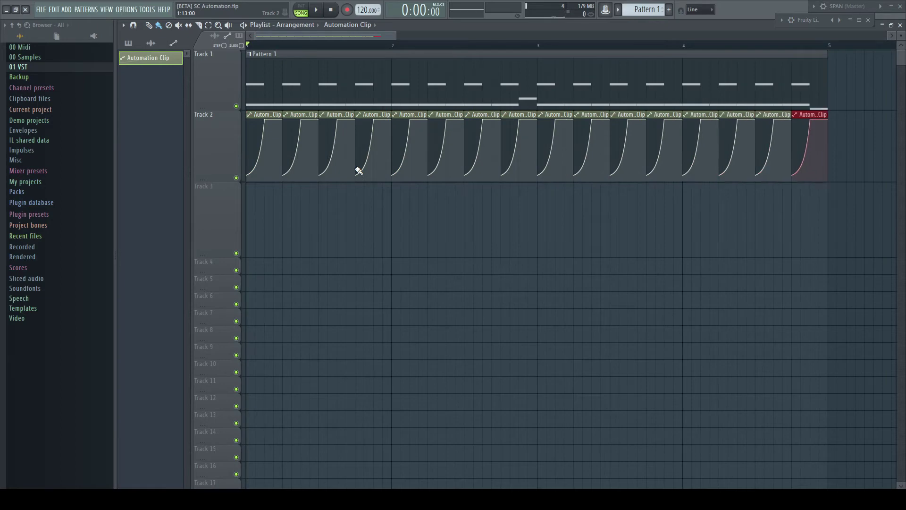
key(F9)
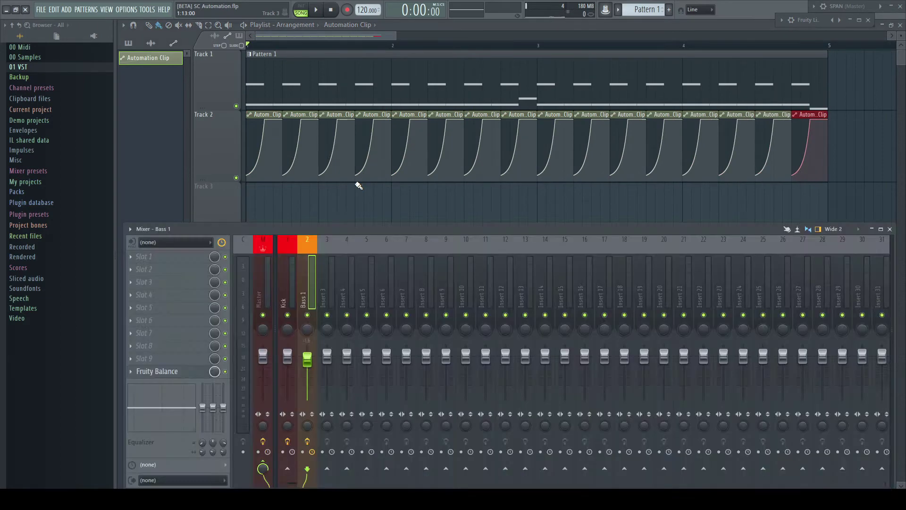
- Link Bass 1's Fruity Balance Volume to the automation clip with an Input^0.8 mapping
click(197, 372)
right_click(511, 165)
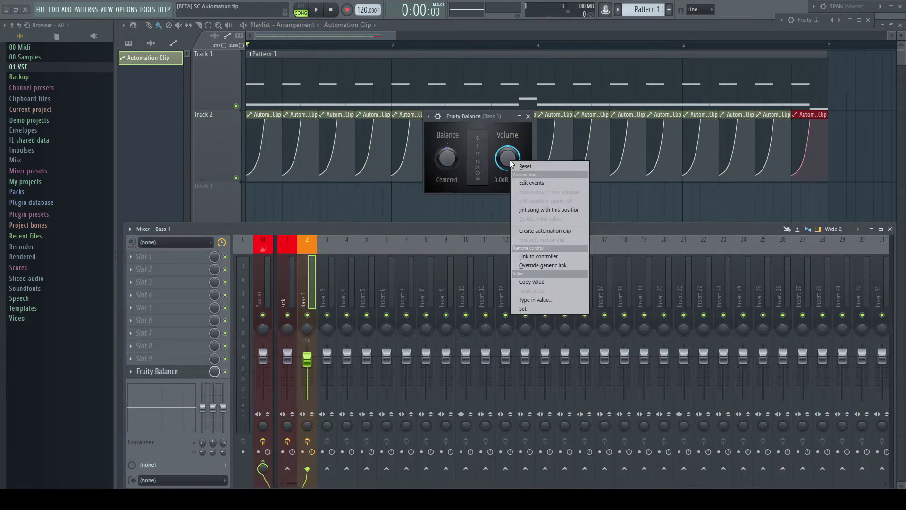
click(548, 252)
click(491, 241)
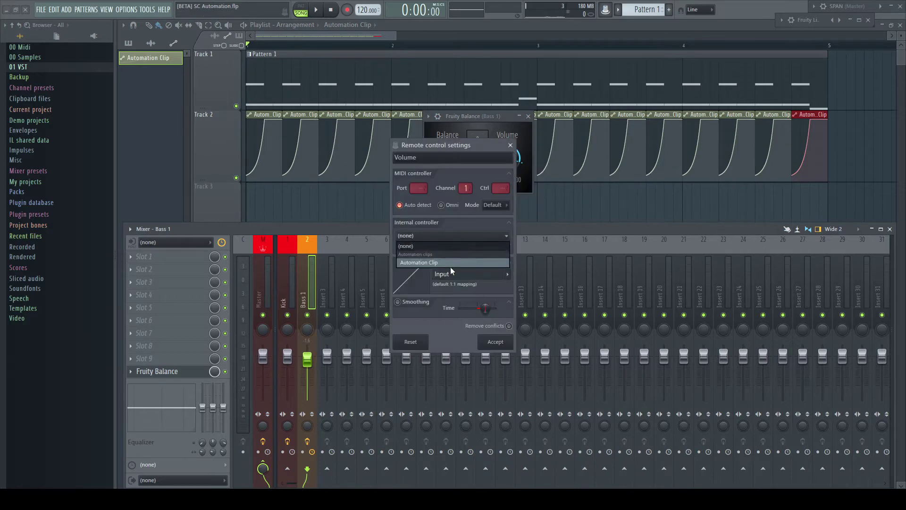
click(451, 266)
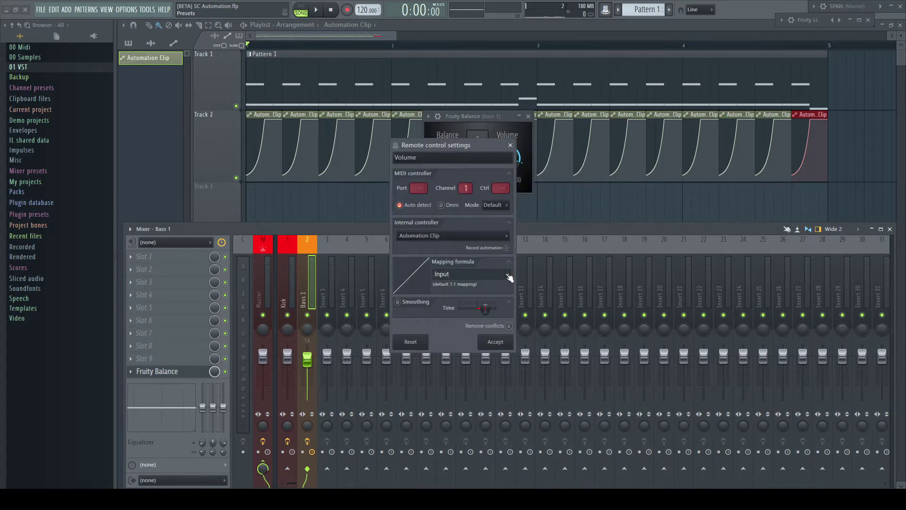
click(508, 276)
click(526, 367)
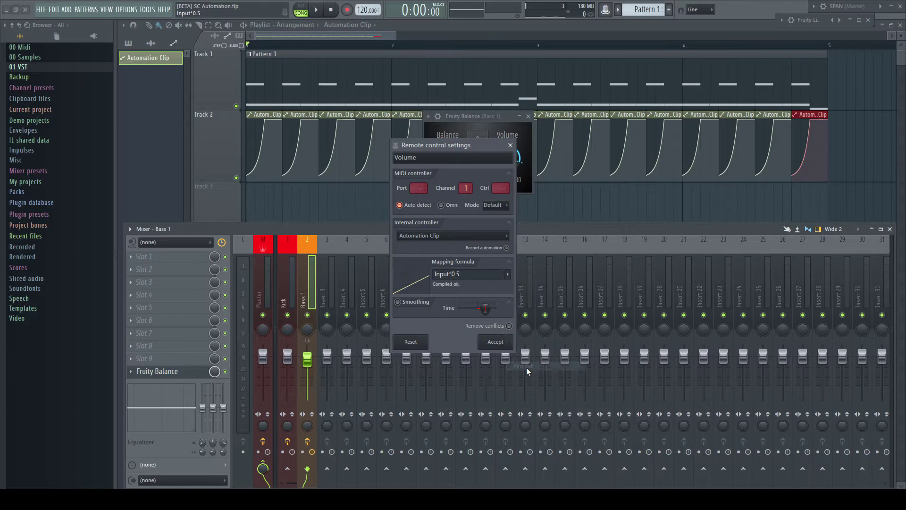
click(504, 342)
- Play back the volume ducking and expand the master Fruity Limiter window
drag(478, 118, 440, 188)
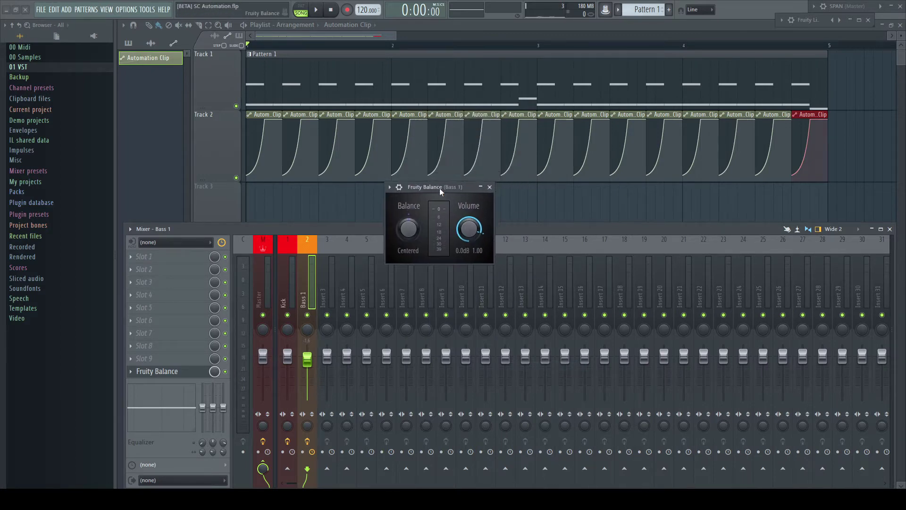
key(space)
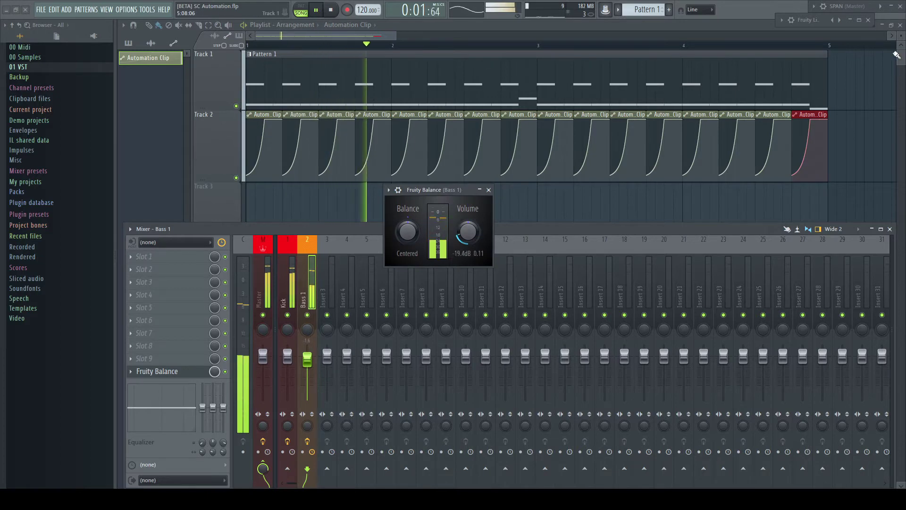
click(849, 20)
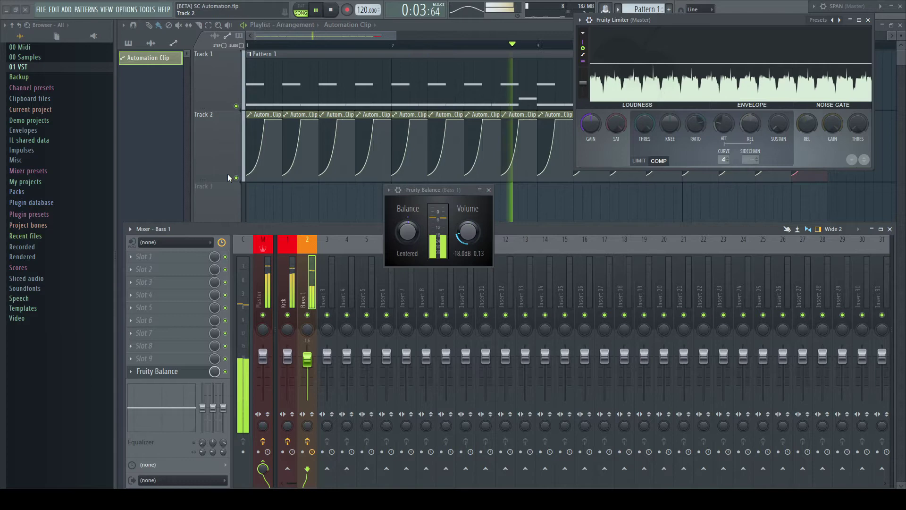
- Stop playback and cancel saving the automation clip's channel state as a preset
key(space)
double_click(259, 142)
click(96, 135)
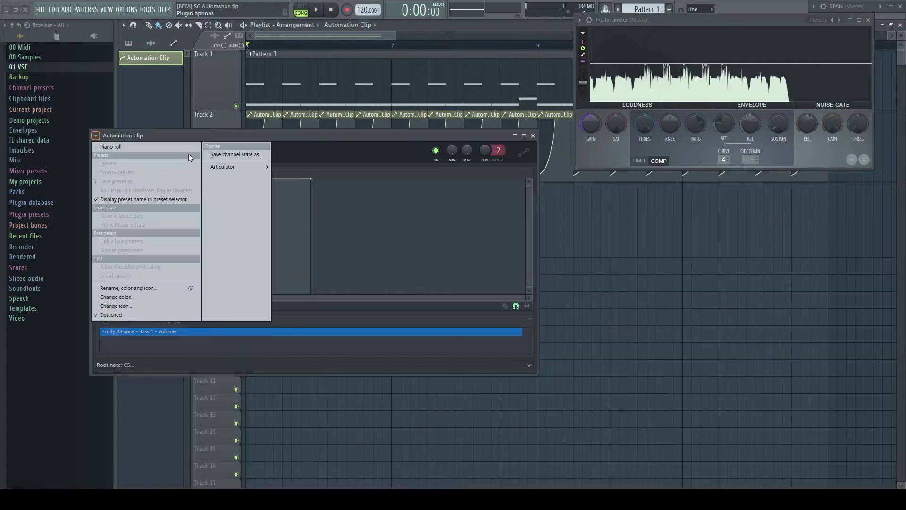
click(230, 154)
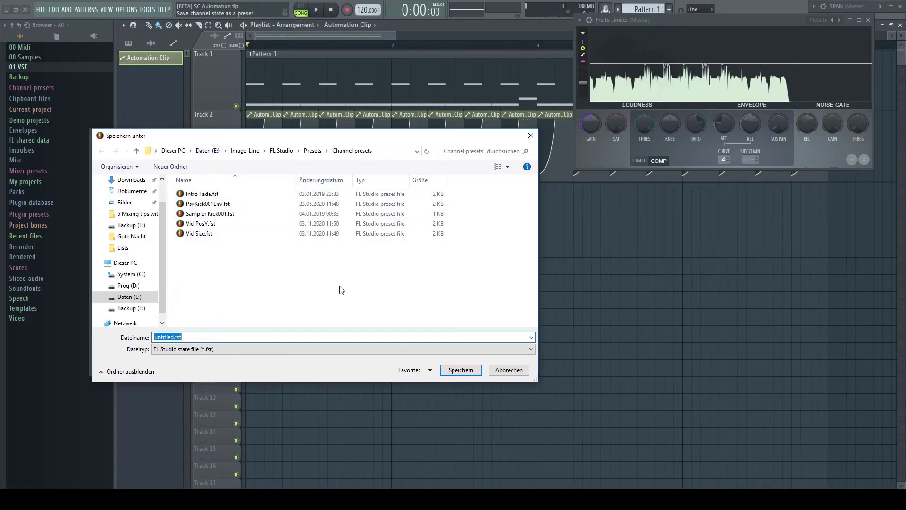
click(509, 370)
- Close the automation clip and drag SC Auto from the 01 VST folder onto Track 3
click(533, 136)
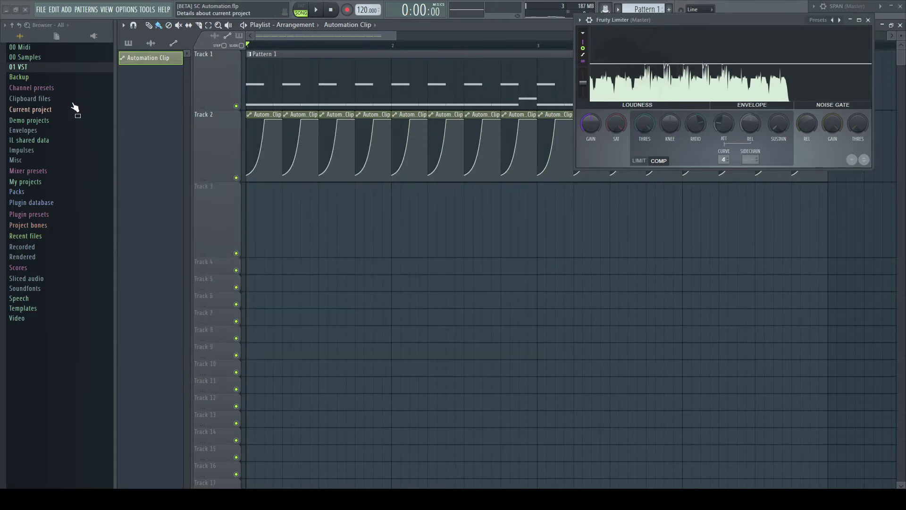
click(34, 69)
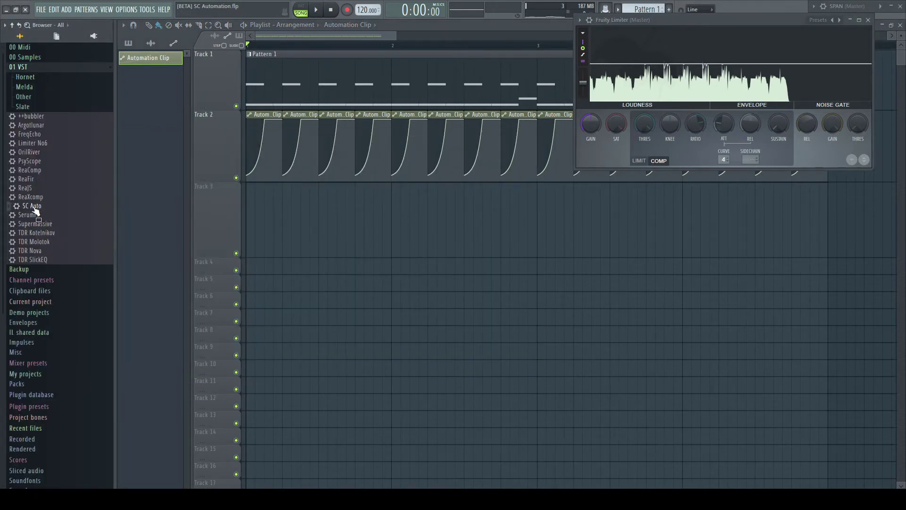
drag(36, 211, 247, 244)
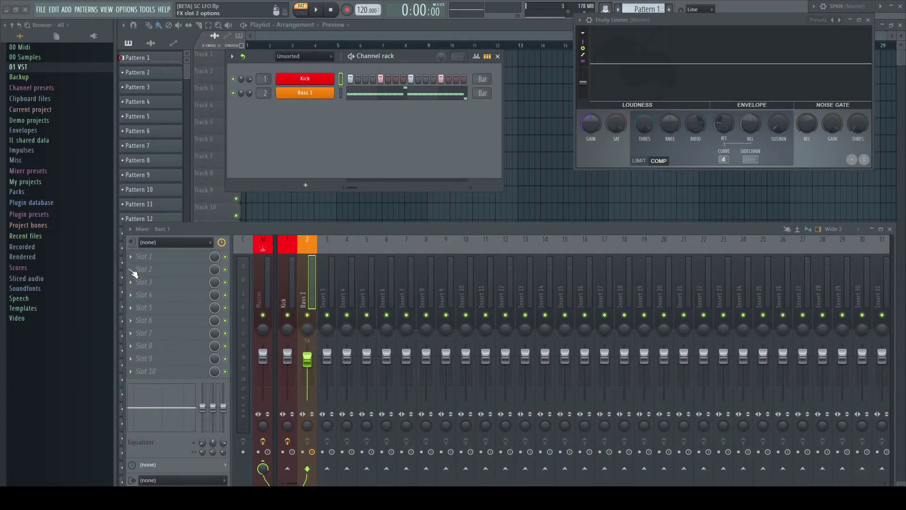
- Load Fruity Love Philter in Bass 1 slot 2, enable its VOL envelope, and audition the ducking
click(133, 273)
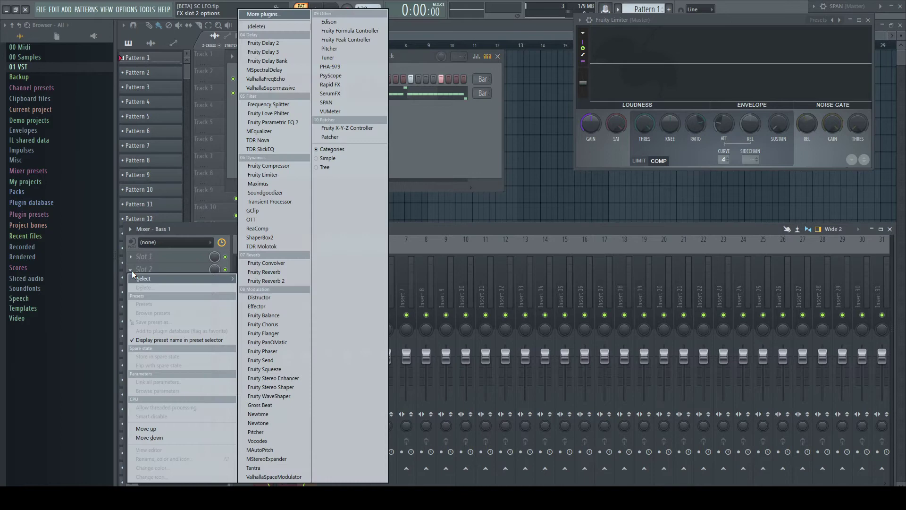
click(287, 116)
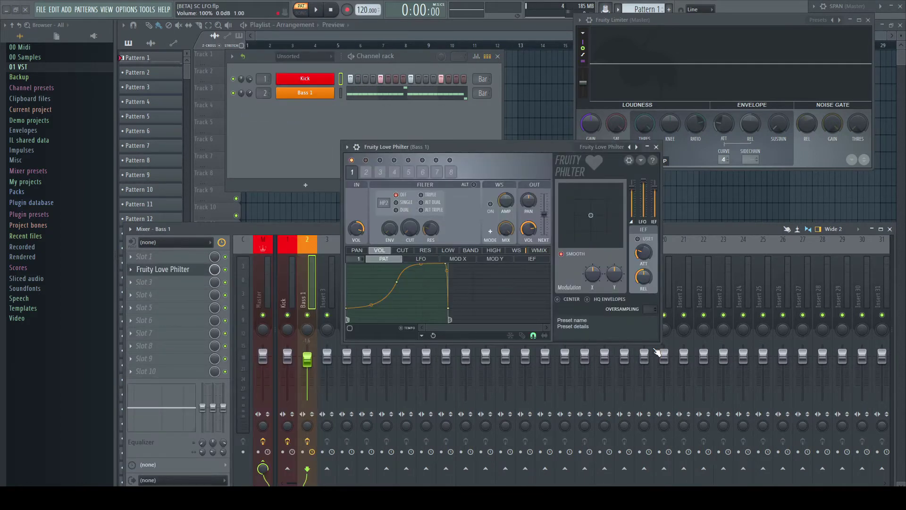
drag(655, 343, 736, 416)
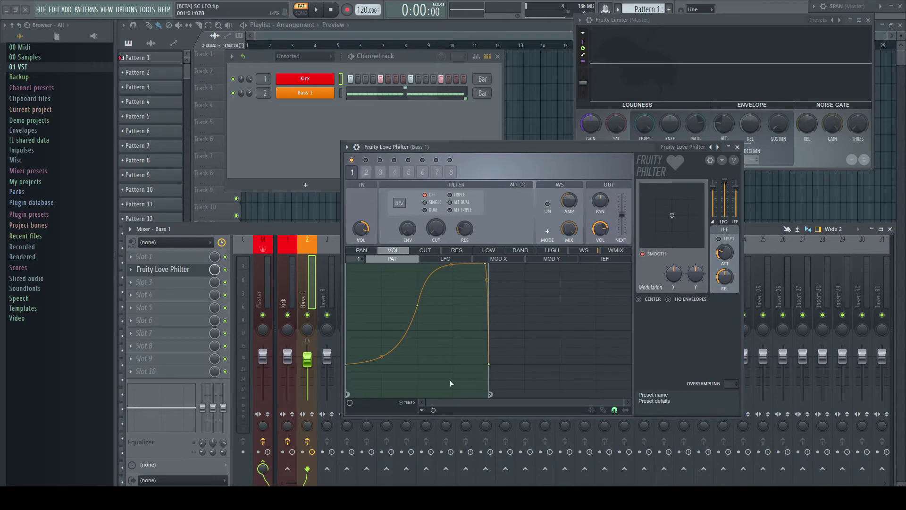
click(350, 403)
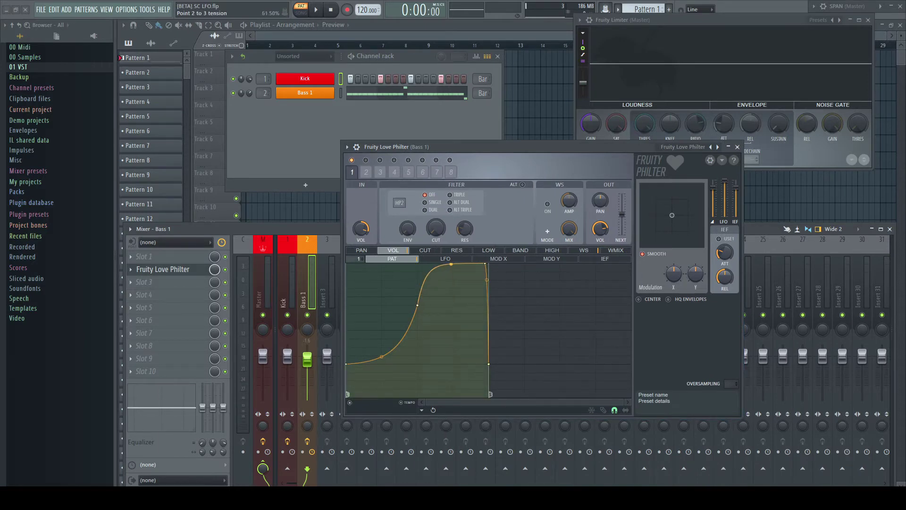
key(space)
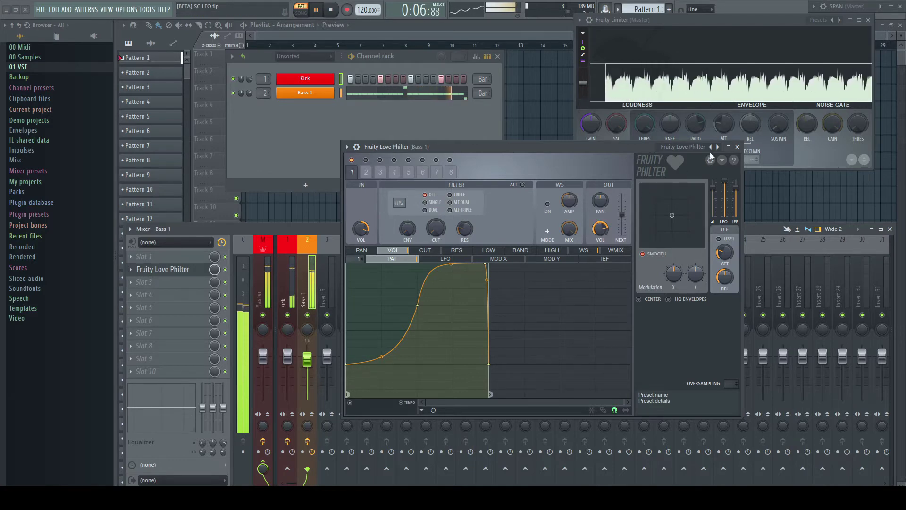
key(space)
- Load ShaperBox2 in slot 3 with its Sidechain preset and play the ducking
click(737, 147)
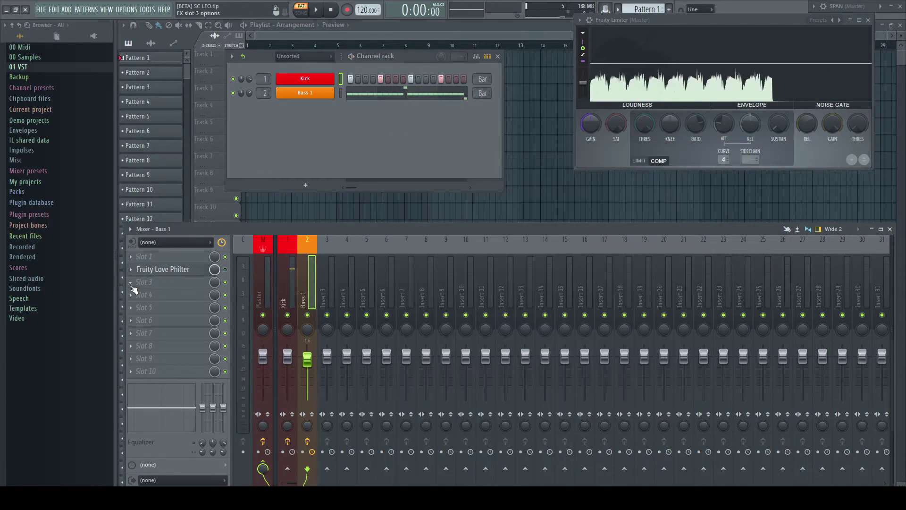
click(141, 283)
click(267, 271)
click(152, 304)
drag(272, 87, 443, 124)
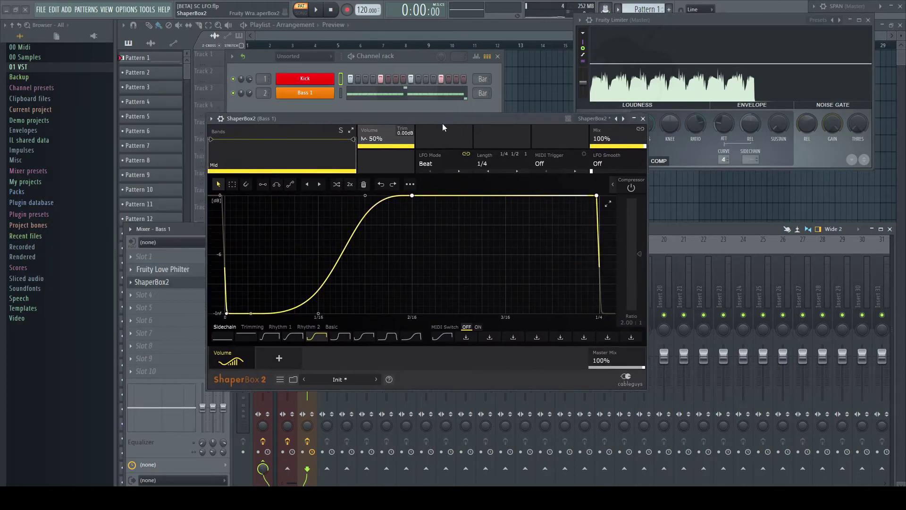
key(space)
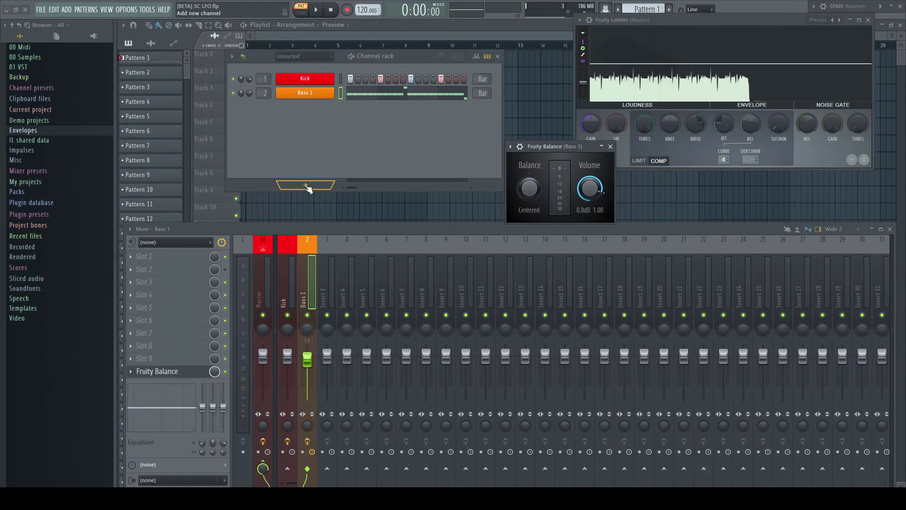
- Add a Fruity Envelope Controller channel with the kick's steps and the Sidechain 01 envelope
click(306, 186)
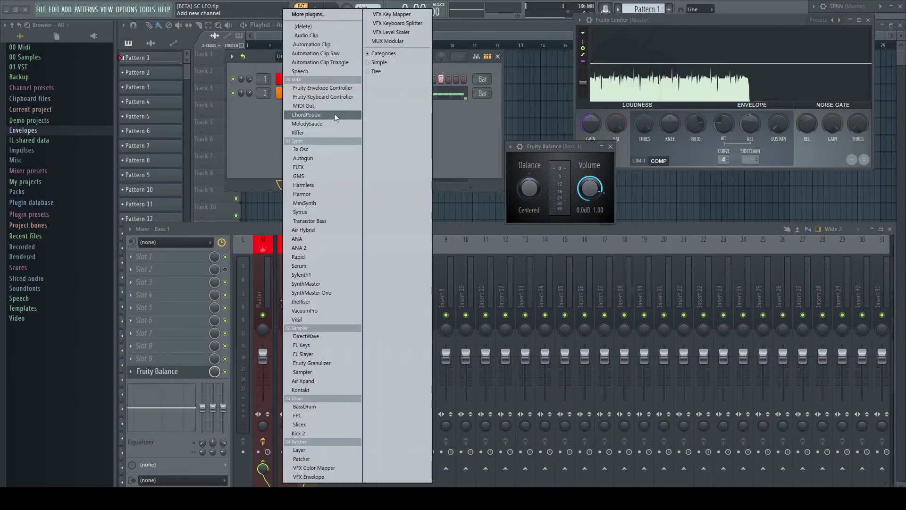
click(325, 90)
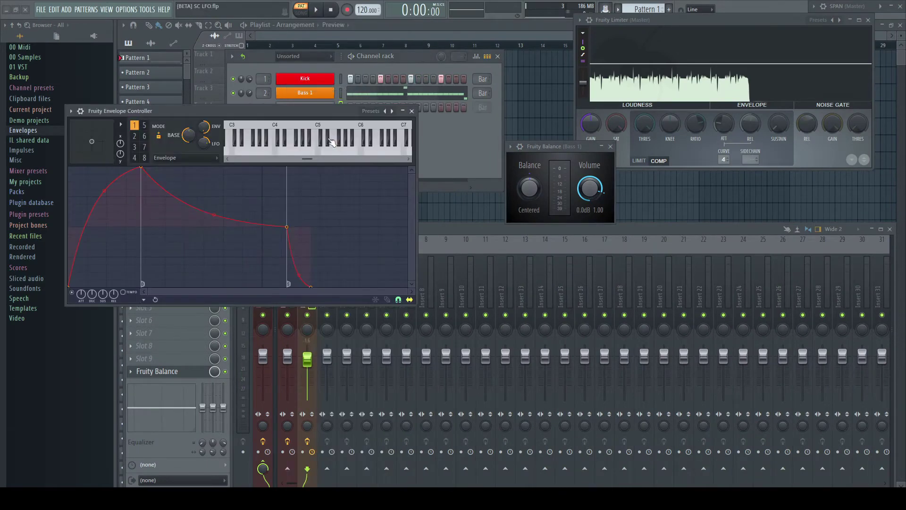
drag(319, 110, 355, 209)
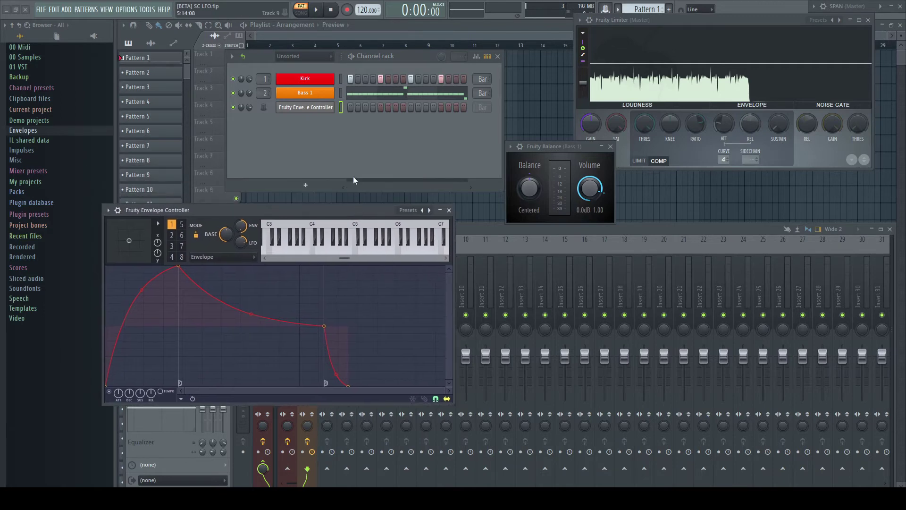
click(339, 107)
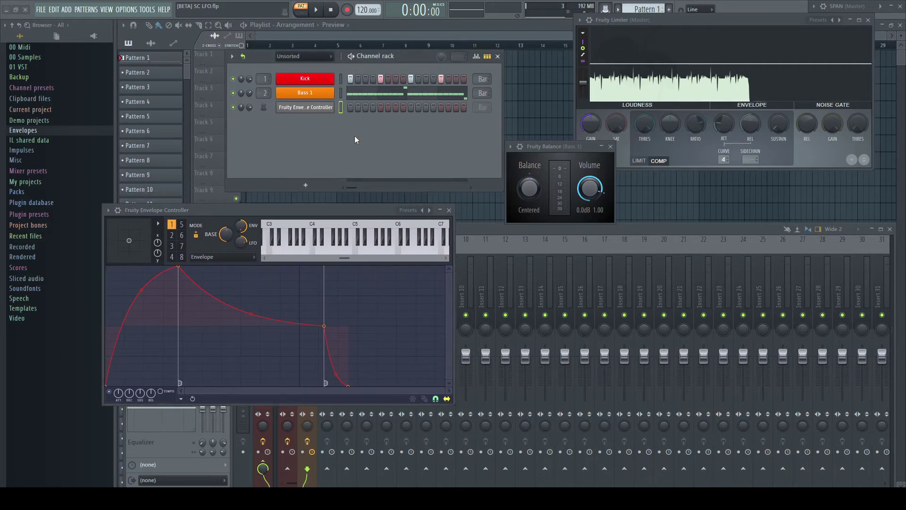
key(ctrl+v)
drag(344, 209, 391, 123)
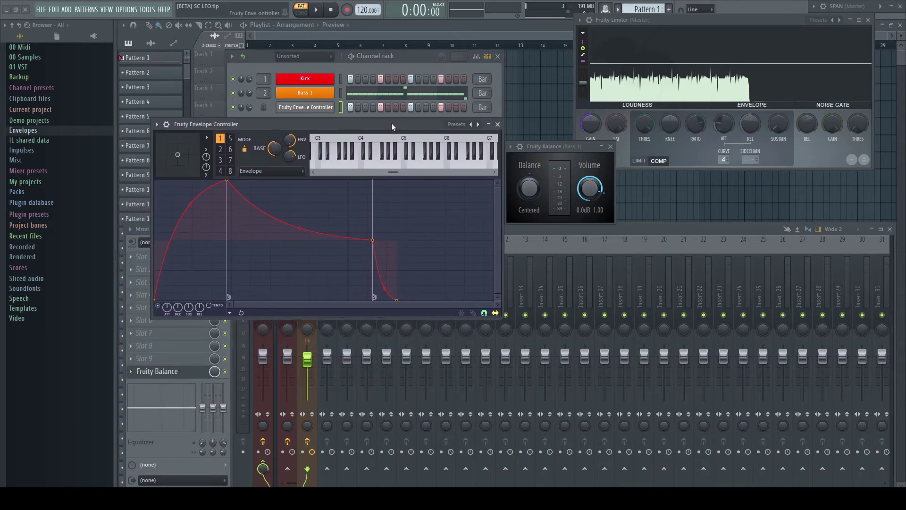
click(41, 132)
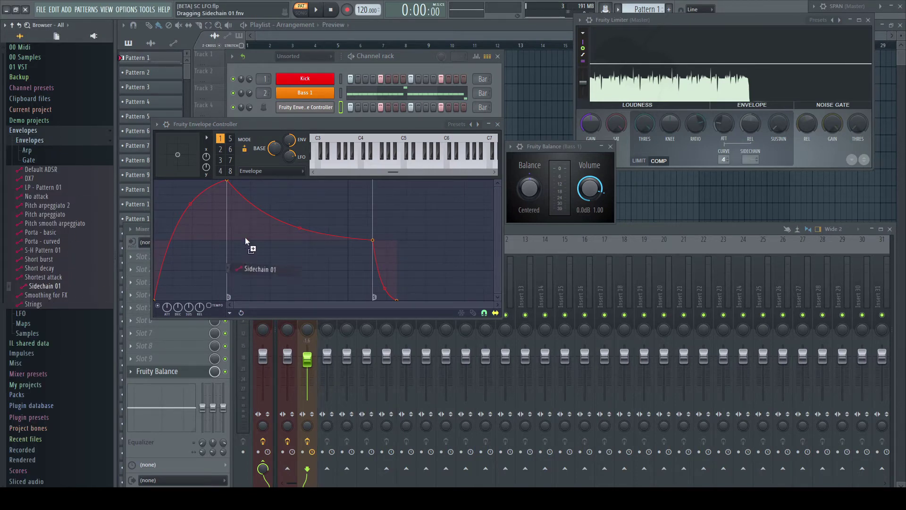
drag(245, 238, 250, 243)
- Link Fruity Balance Volume to Articulator 1 with a curved mapping and play the ducking
right_click(587, 193)
click(580, 288)
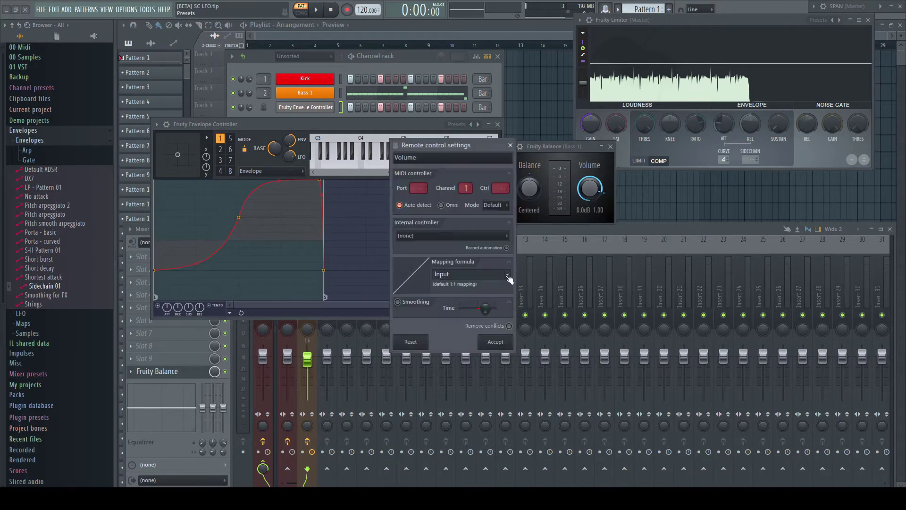
click(506, 236)
click(490, 268)
click(508, 275)
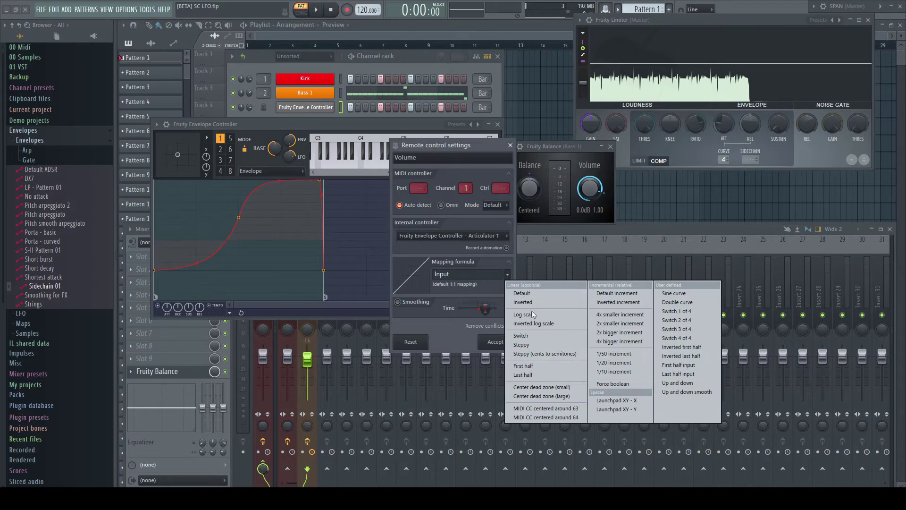
click(524, 366)
key(Return)
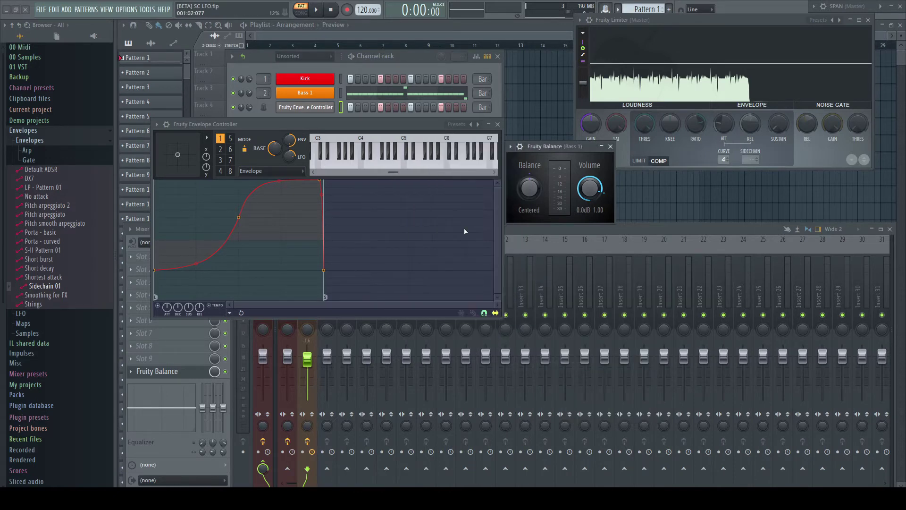
key(space)
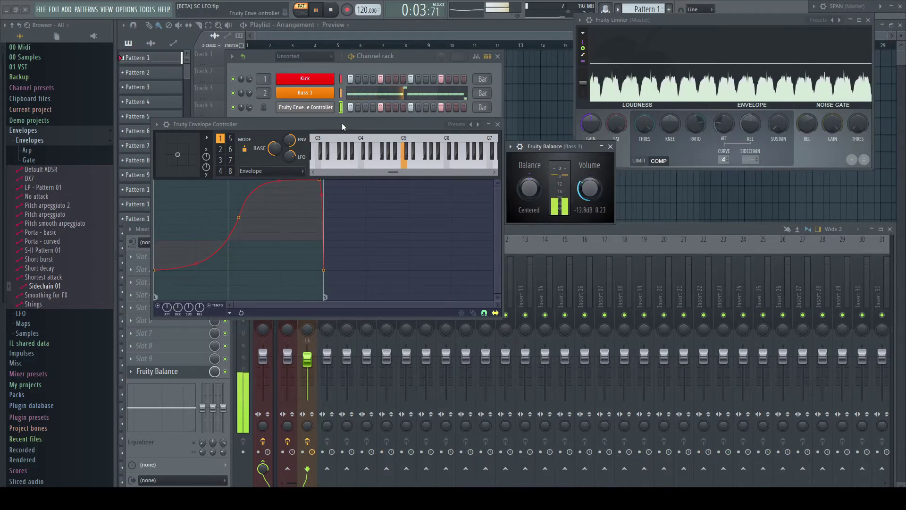
- Stop the LFO project and play SC Comp.flp with its SC EQ into SC Comp patch
key(space)
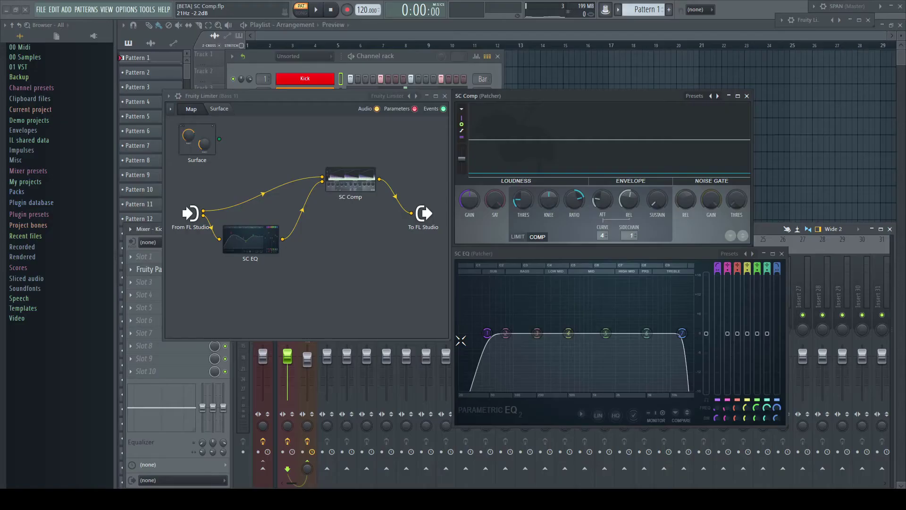
key(space)
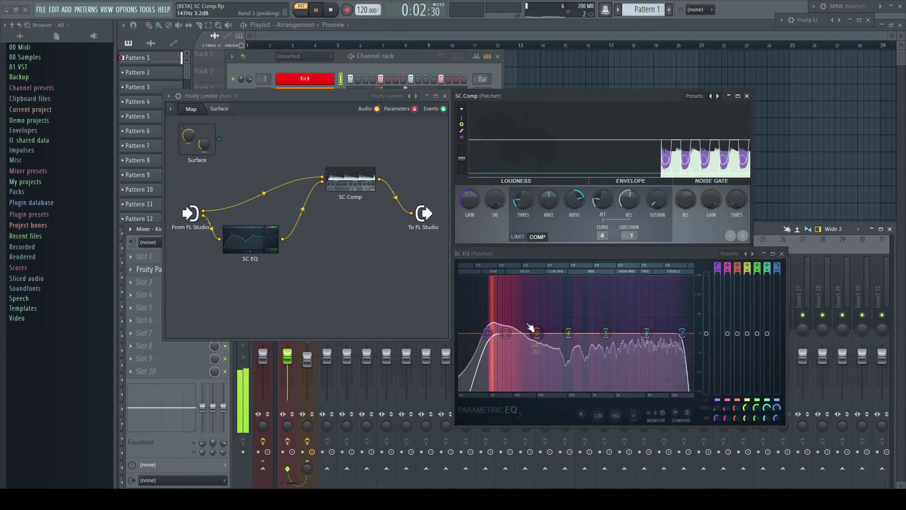
- Raise the Parametric EQ 2 low band of the sidechain EQ, then stop playback
drag(488, 339, 559, 333)
key(space)
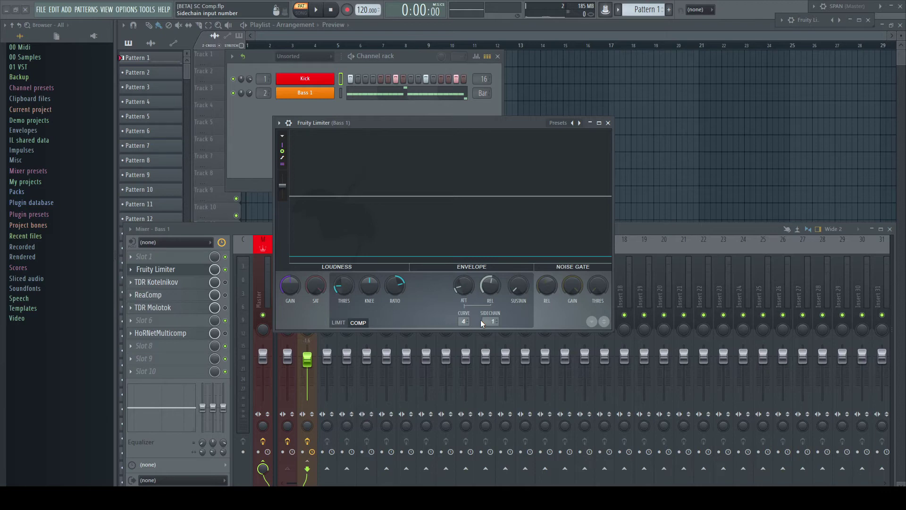
- Play the song to hear Bass 1 ducking under the kick, then stop it
key(space)
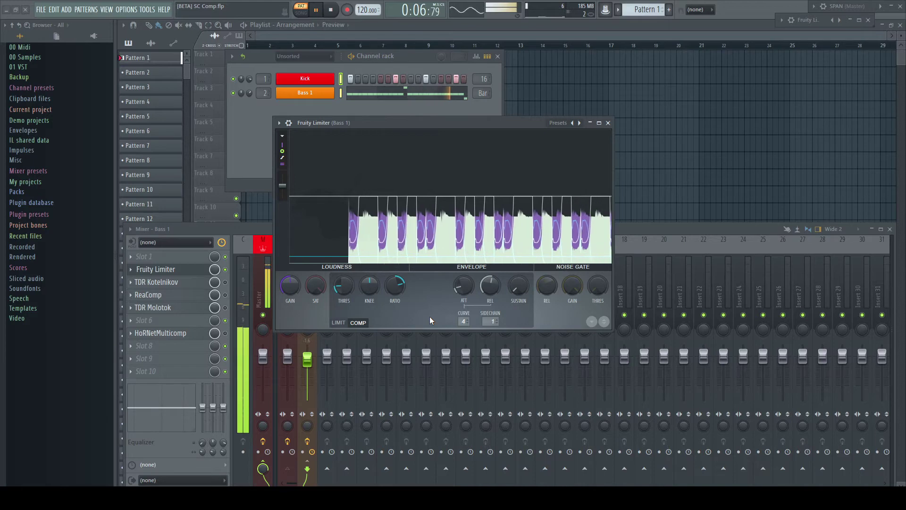
key(space)
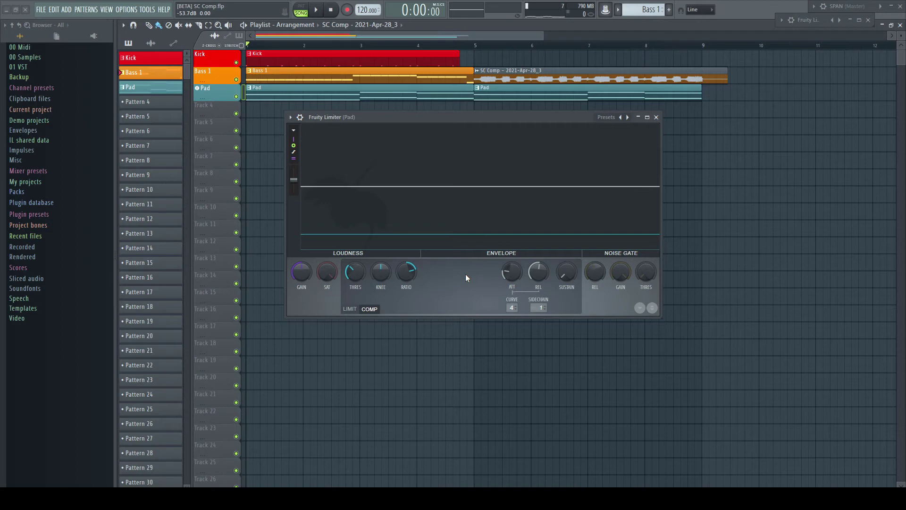
- Play the arrangement through, then stop and return to the start
key(space)
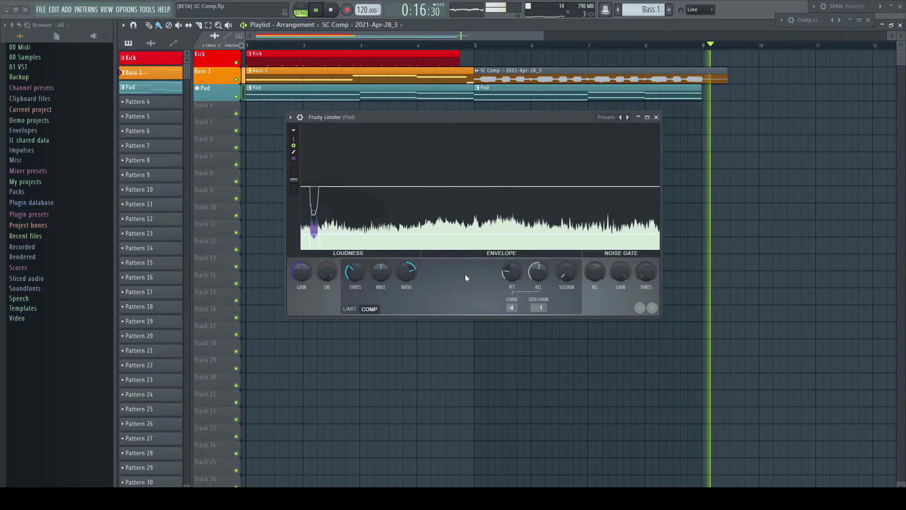
key(space)
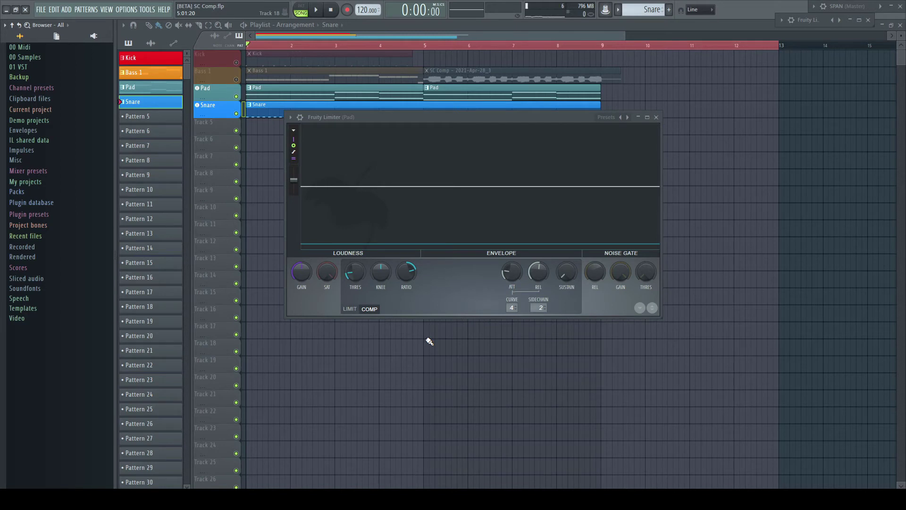
- Play the arrangement with the snare while the Pad limiter uses sidechain 2
key(space)
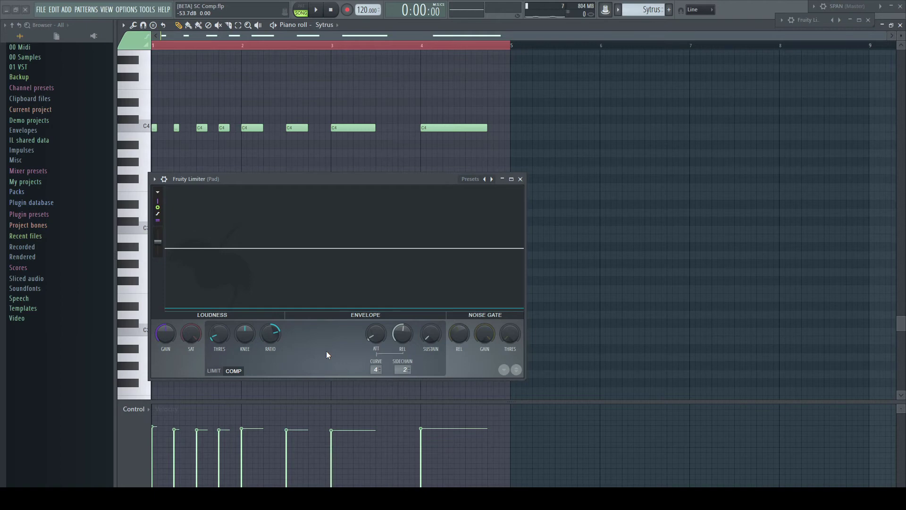
- Play the Sytrus C4 note pattern through the Pad limiter
key(space)
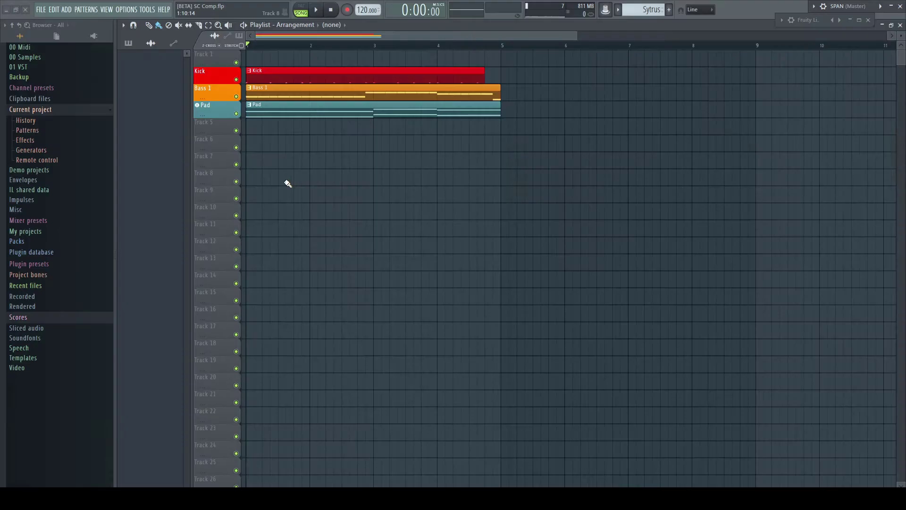
- Render the Pad clip to a Pad (consolidated) audio clip and move it down a track
drag(285, 184, 341, 121)
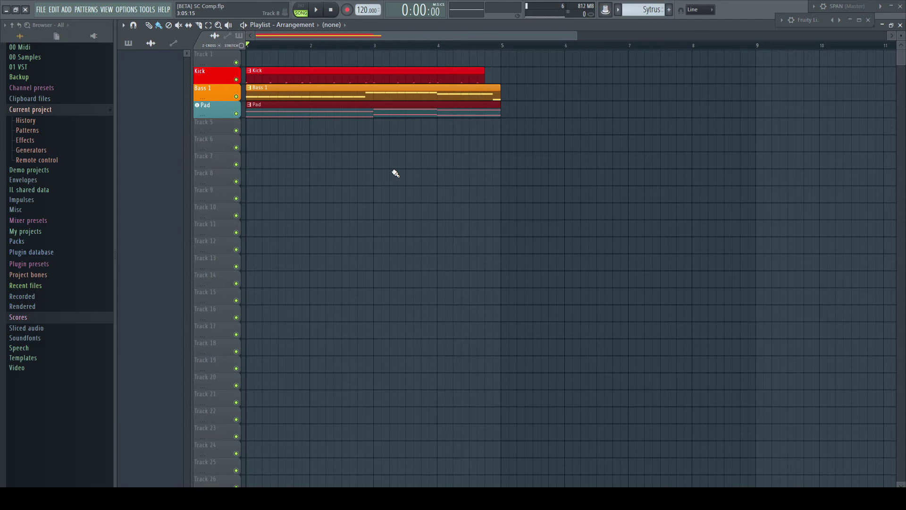
key(ctrl+alt+c)
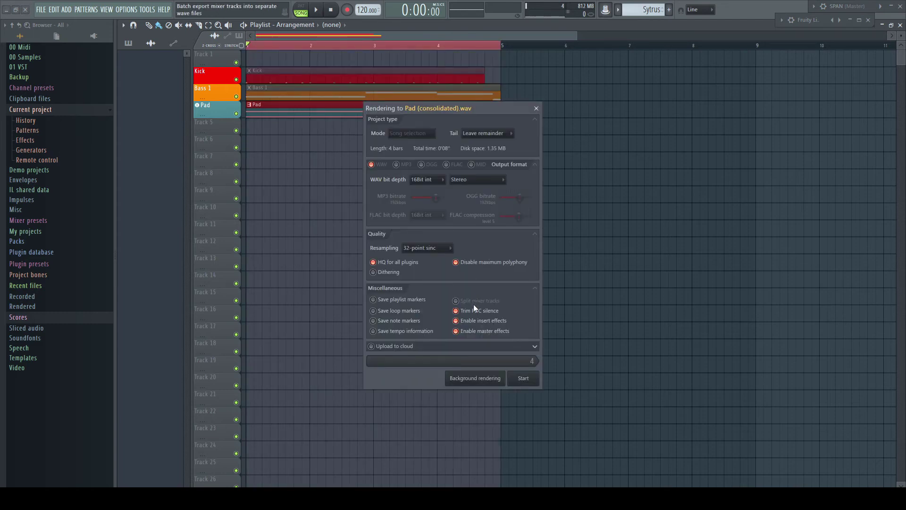
click(526, 377)
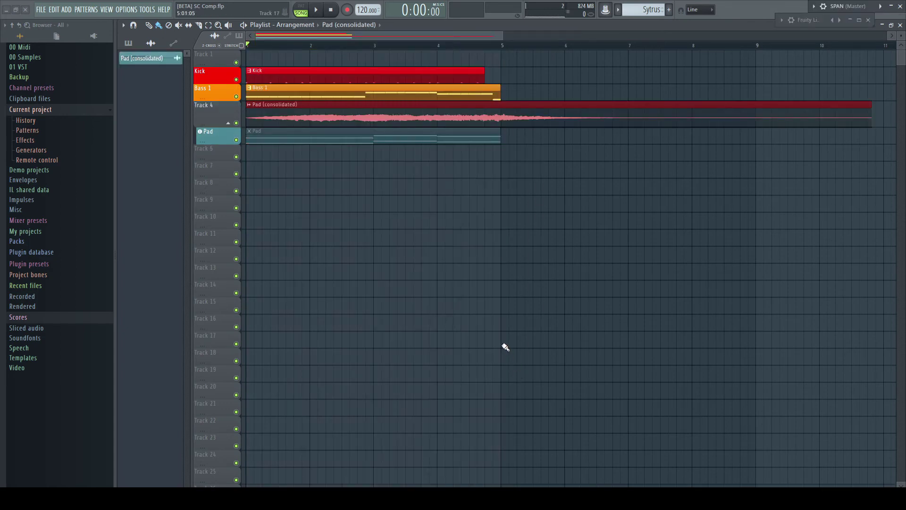
drag(303, 111, 299, 158)
- Delete empty Track 4, mute the Pad (consolidated) track, and unmute the original Pad clip
right_click(221, 134)
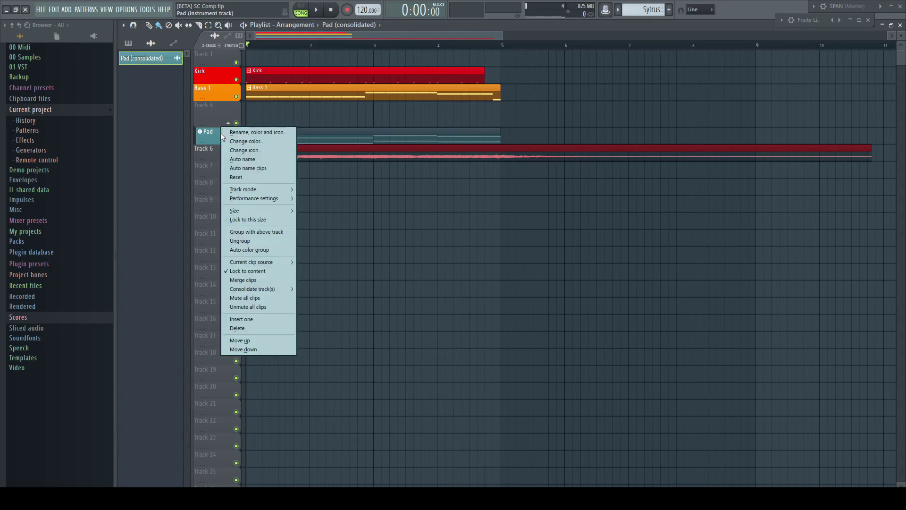
click(265, 241)
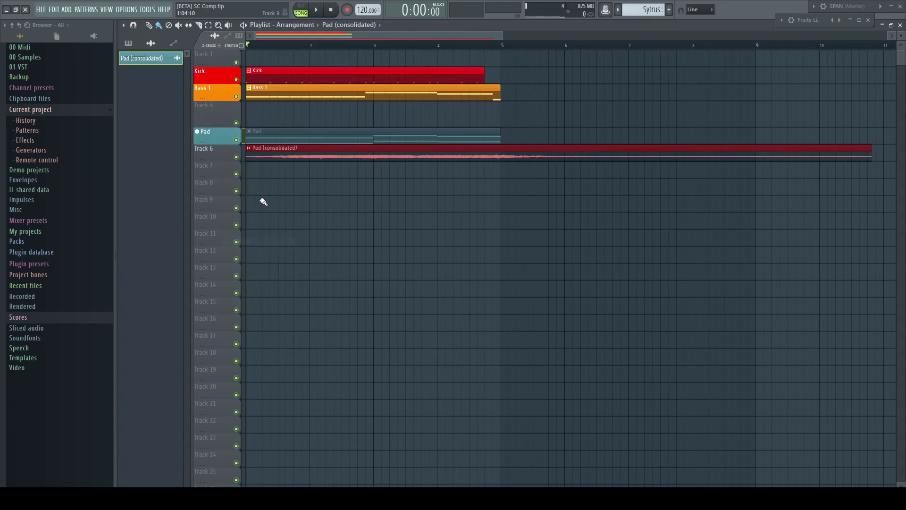
right_click(216, 112)
click(251, 301)
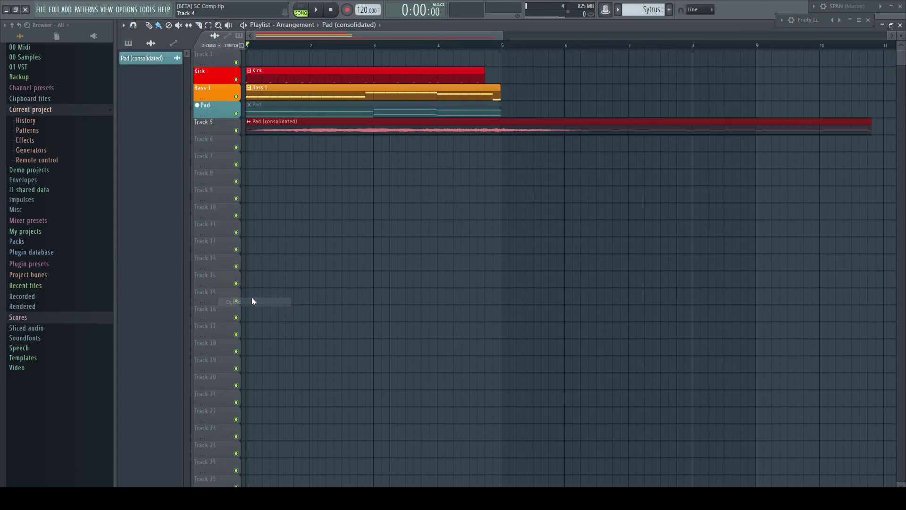
click(236, 131)
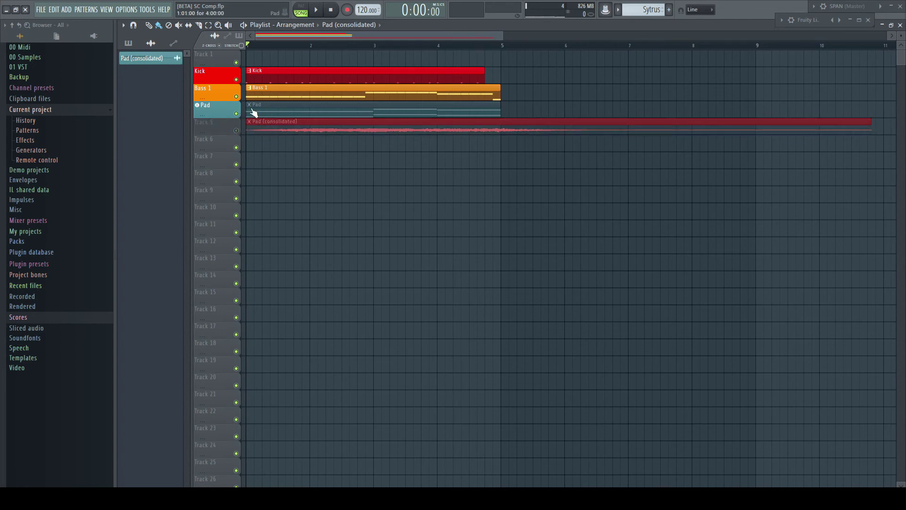
click(300, 107)
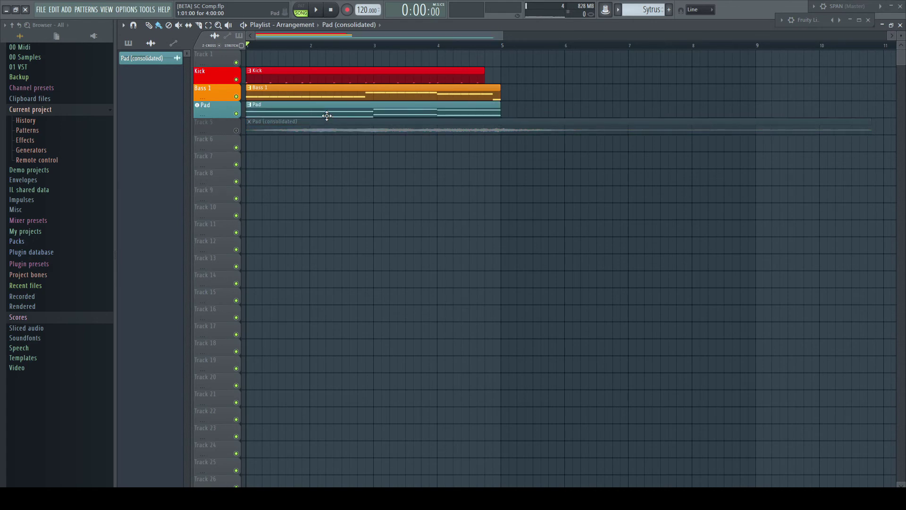
- Turn off the Kick mixer insert's send to the Master
key(F9)
click(289, 279)
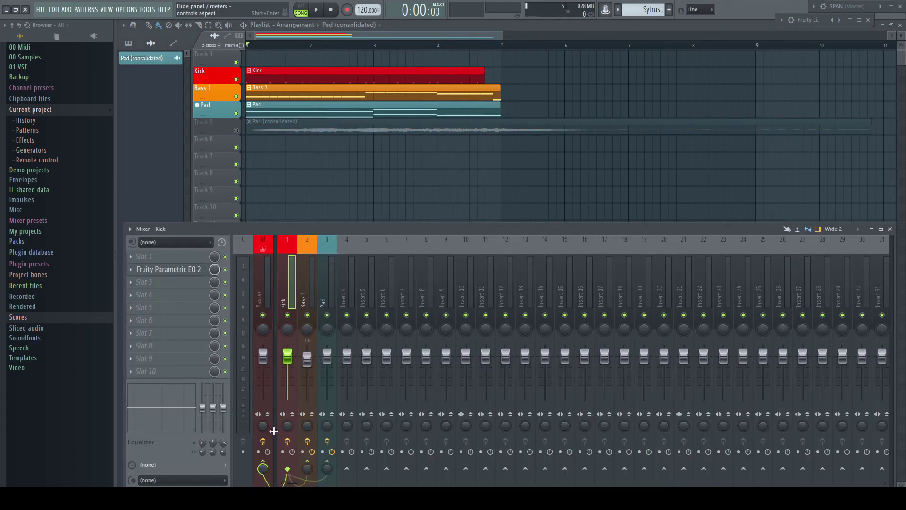
click(263, 467)
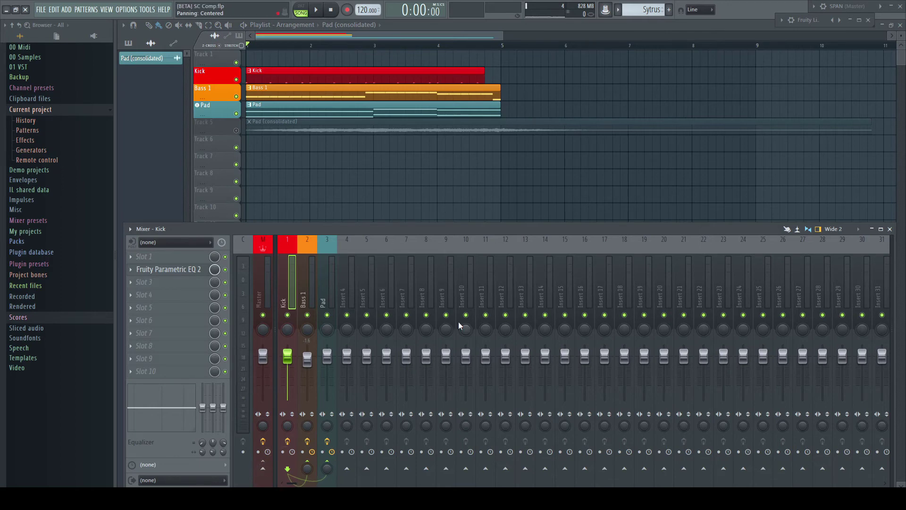
key(F9)
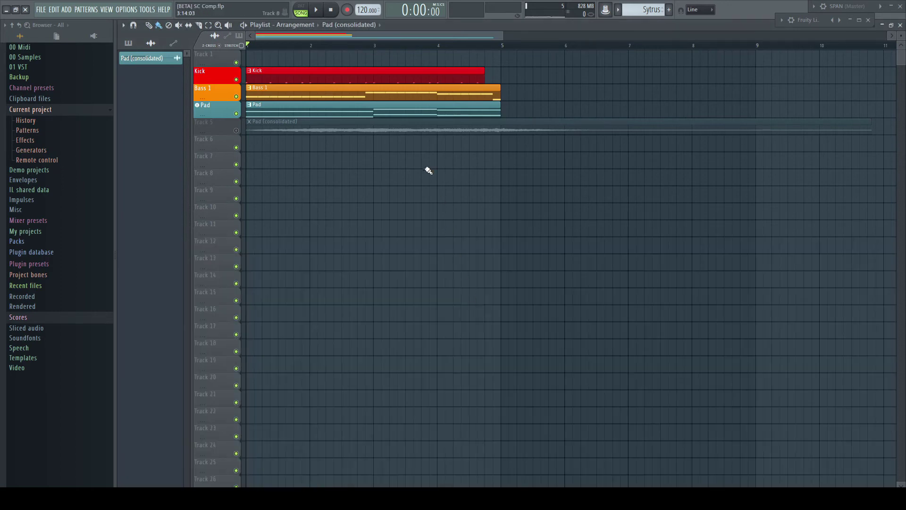
- Select the Pad and Kick clips together and consolidate them with Ctrl+Alt+C
click(309, 112)
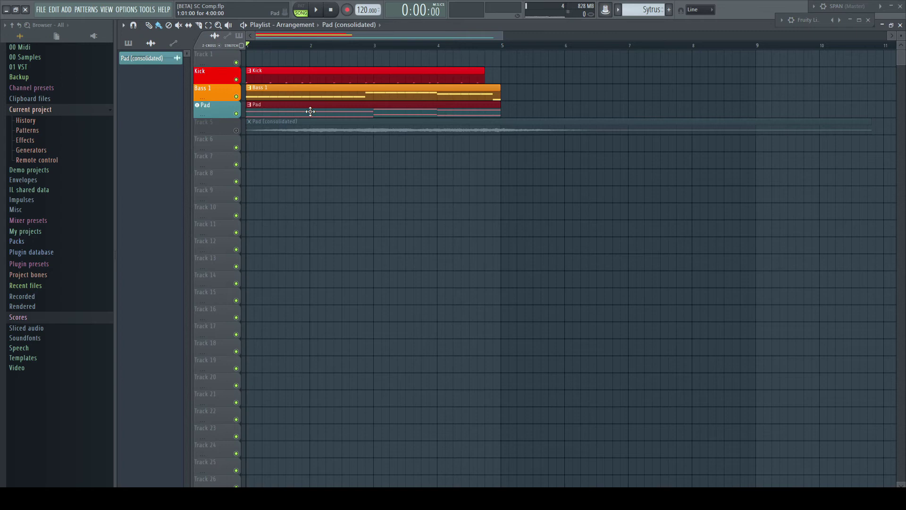
ctrl+click(309, 82)
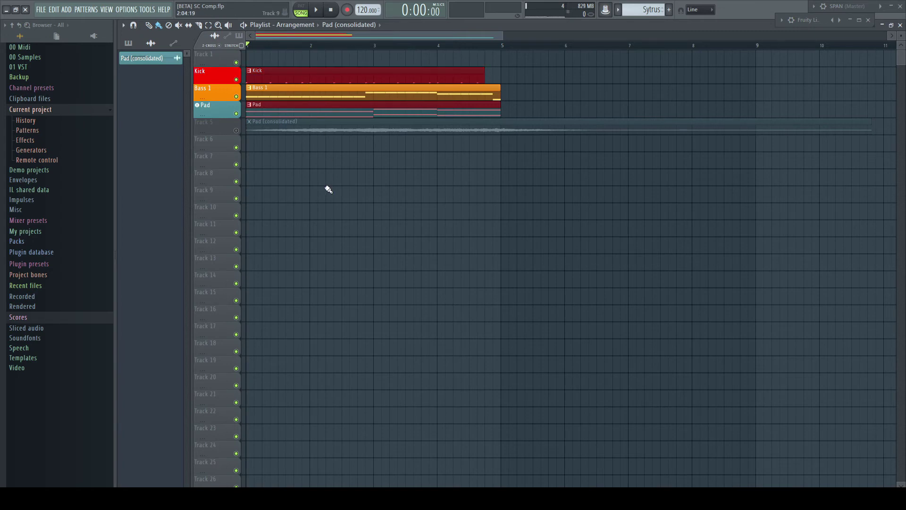
key(ctrl+alt+c)
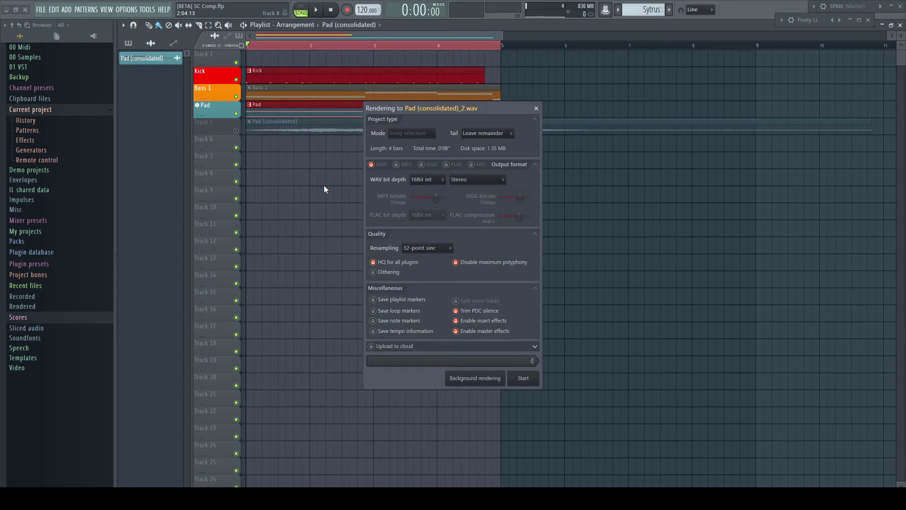
- Start the render of Pad (consolidated)_2.wav from the Pad and Kick selection
click(522, 378)
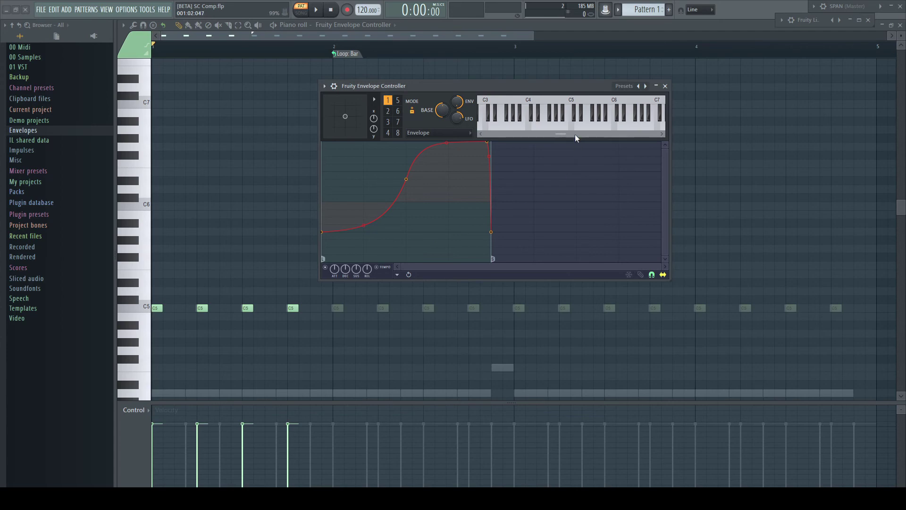
- View articulator envelopes 2 and 3 in the Fruity Envelope Controller
click(388, 110)
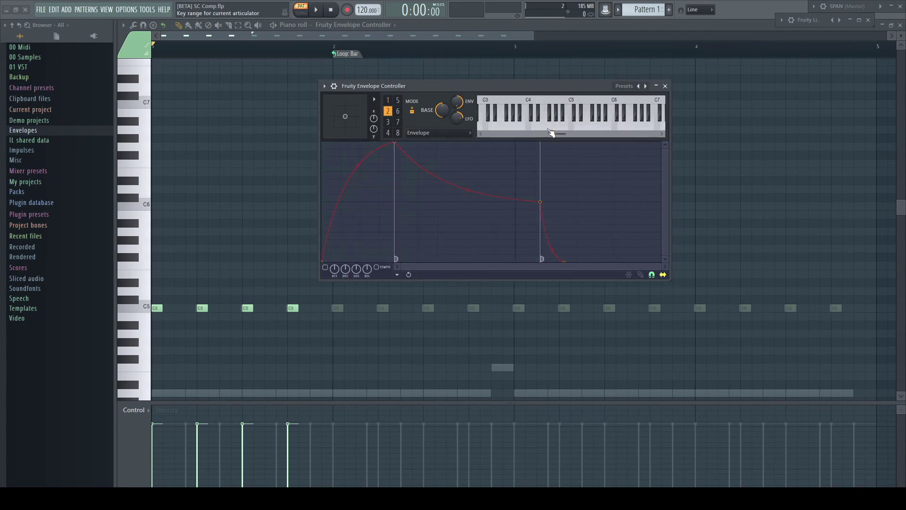
click(391, 123)
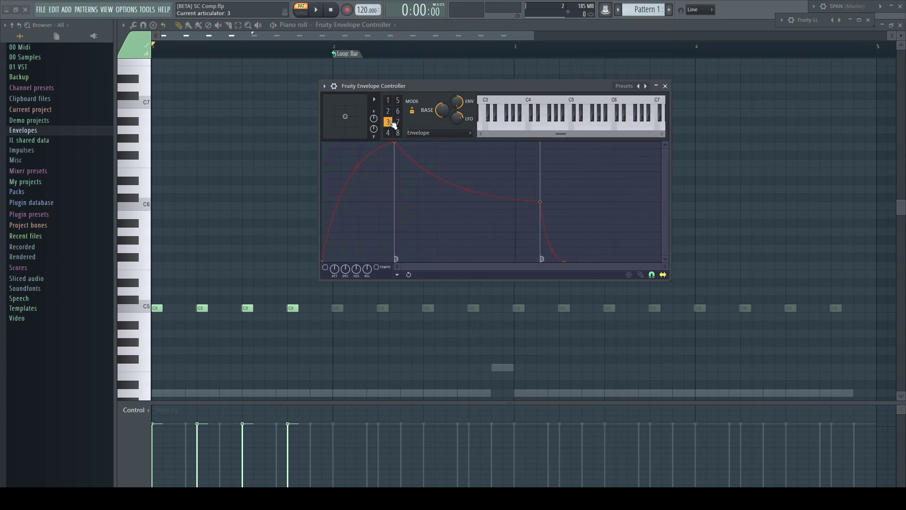